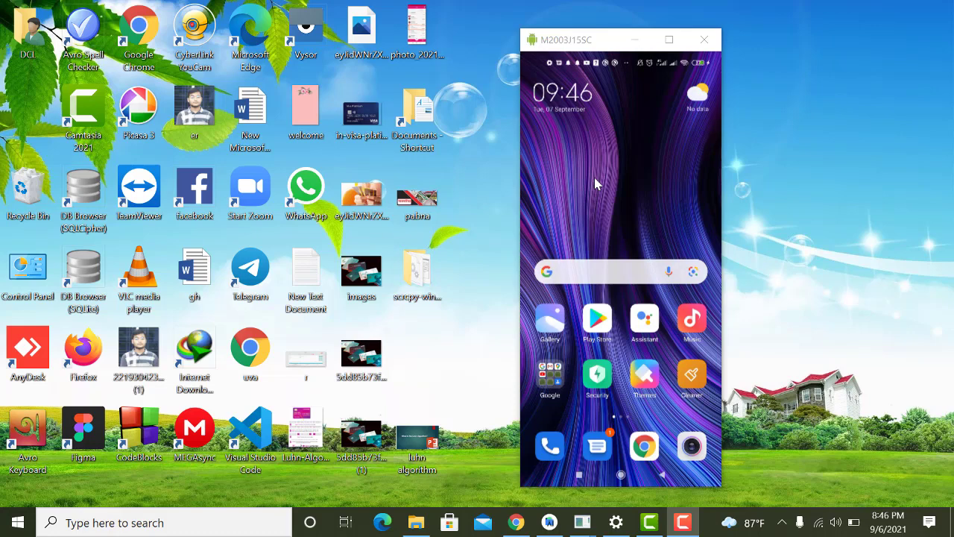
Browse back and forth through the home screen pages of the mirrored Android phone
{"action": "scroll", "coordinate": [595, 184], "scroll_direction": "down", "scroll_amount": 1}
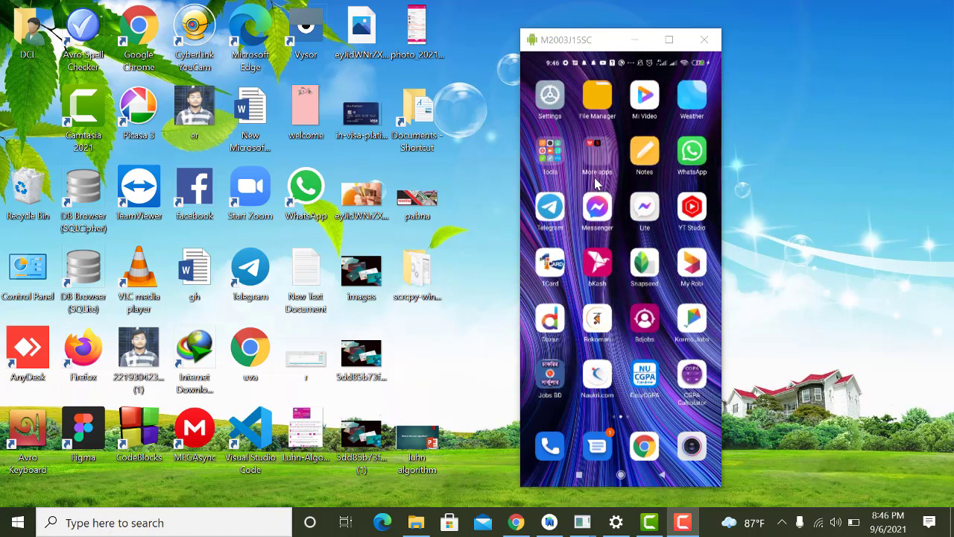
{"action": "scroll", "coordinate": [594, 184], "scroll_direction": "down", "scroll_amount": 1}
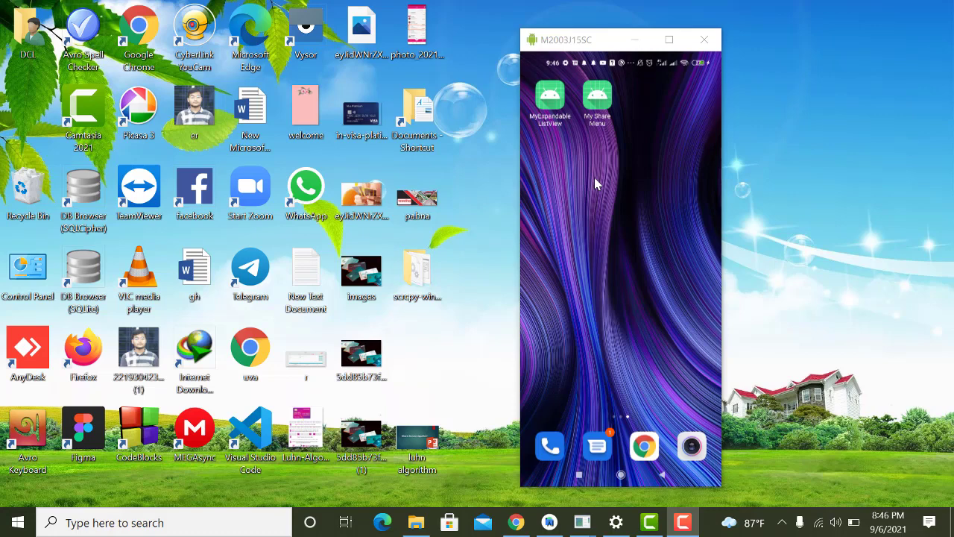
{"action": "left_click", "coordinate": [558, 263]}
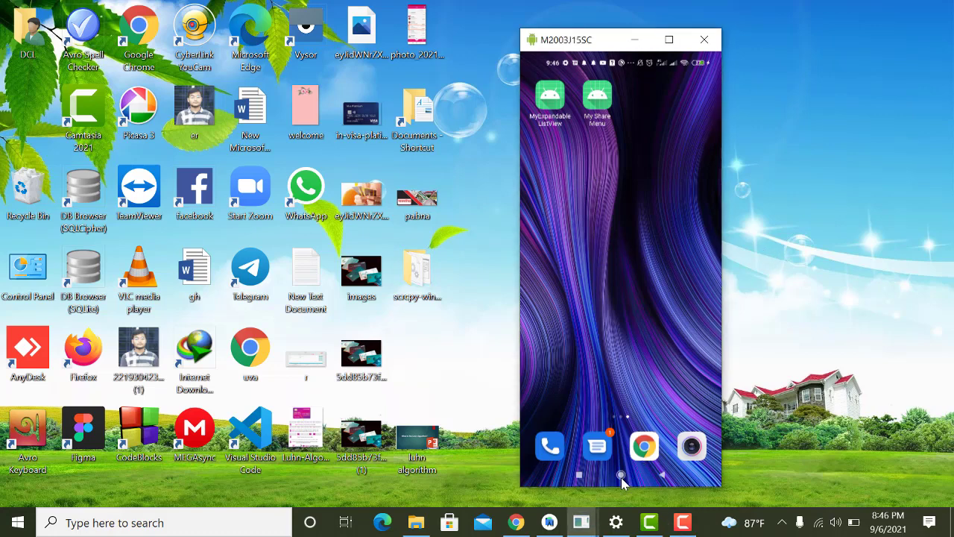
{"action": "scroll", "coordinate": [623, 289], "scroll_direction": "up", "scroll_amount": 1}
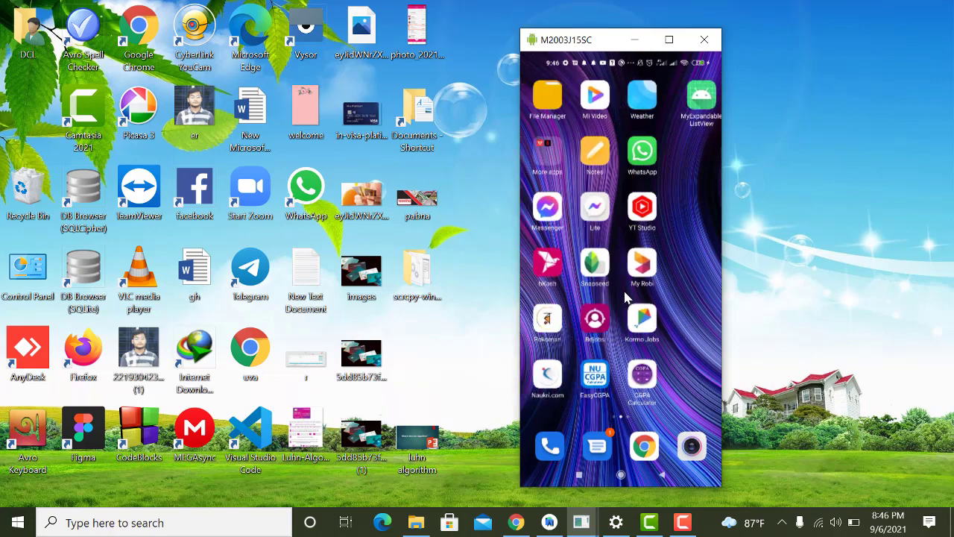
{"action": "scroll", "coordinate": [623, 288], "scroll_direction": "down", "scroll_amount": 1}
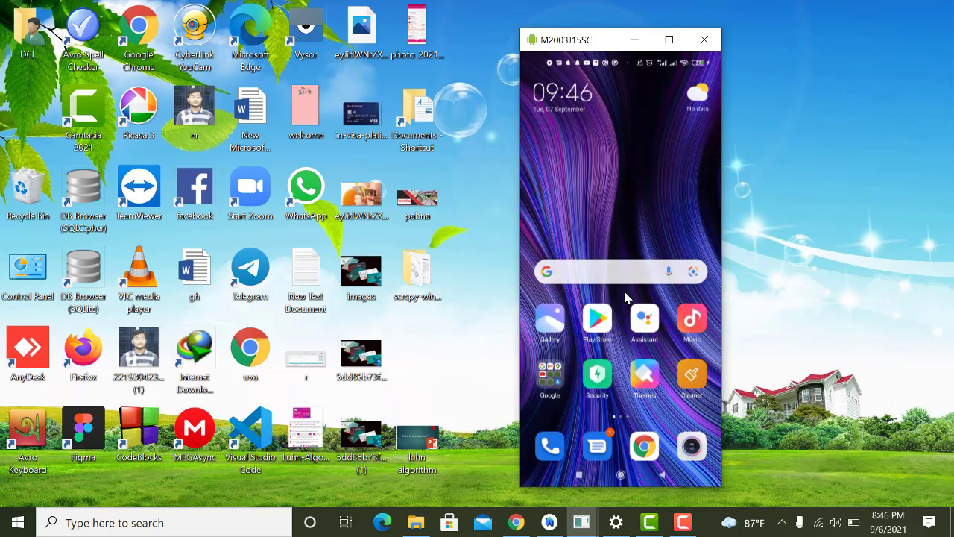
{"action": "scroll", "coordinate": [623, 288], "scroll_direction": "up", "scroll_amount": 1}
{"action": "scroll", "coordinate": [623, 289], "scroll_direction": "up", "scroll_amount": 1}
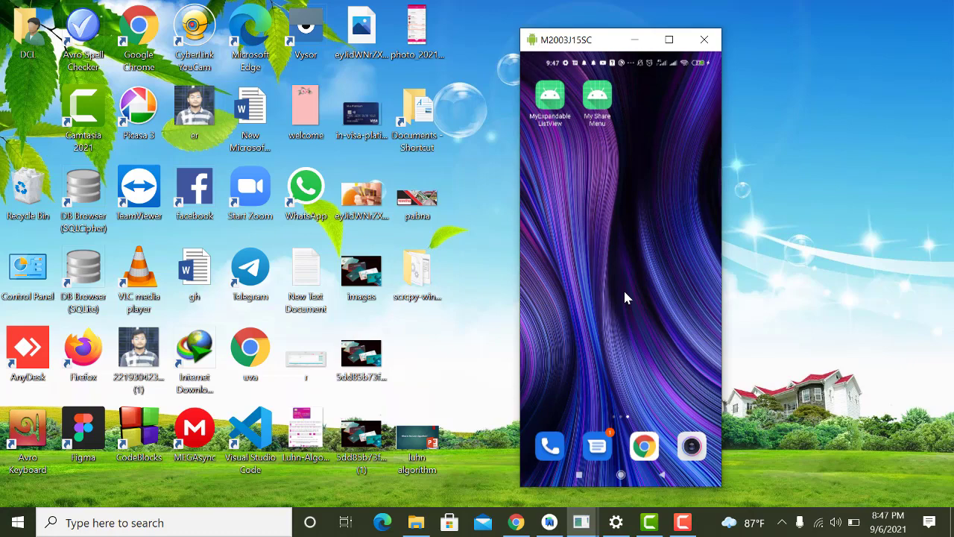
{"action": "scroll", "coordinate": [623, 289], "scroll_direction": "up", "scroll_amount": 2}
{"action": "scroll", "coordinate": [623, 288], "scroll_direction": "down", "scroll_amount": 1}
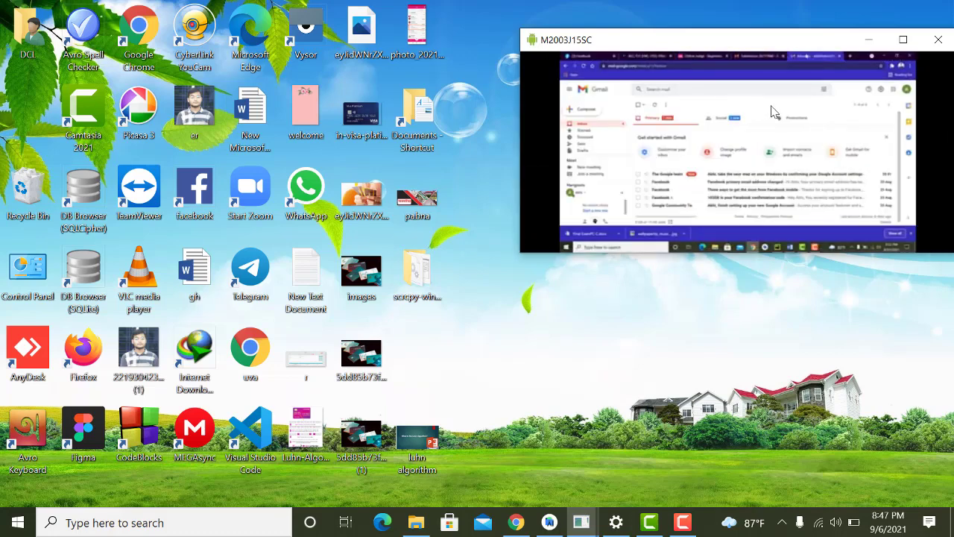
Maximize the mirrored phone window to view the video playing on it, and minimize the window when finished
{"action": "left_click", "coordinate": [903, 41]}
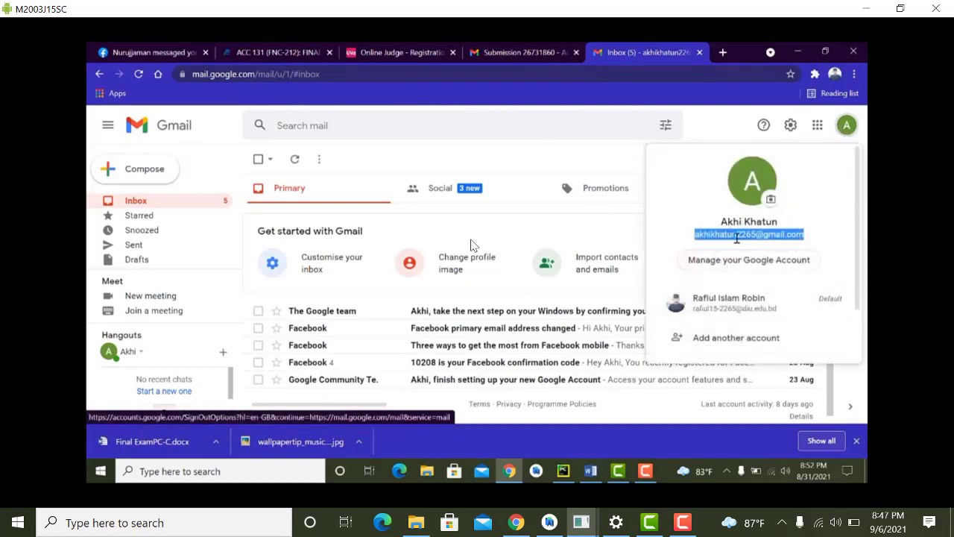
{"action": "left_click", "coordinate": [561, 217]}
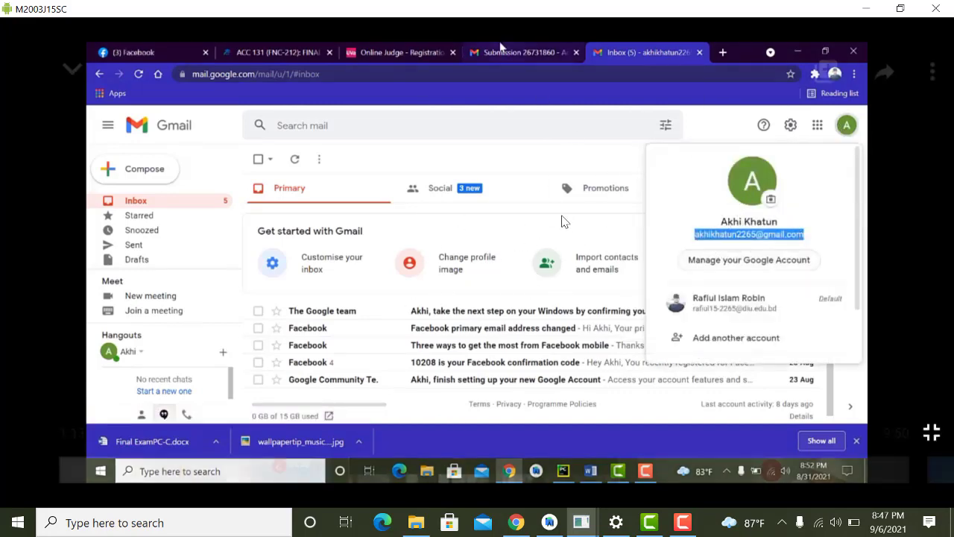
{"action": "key", "text": "space"}
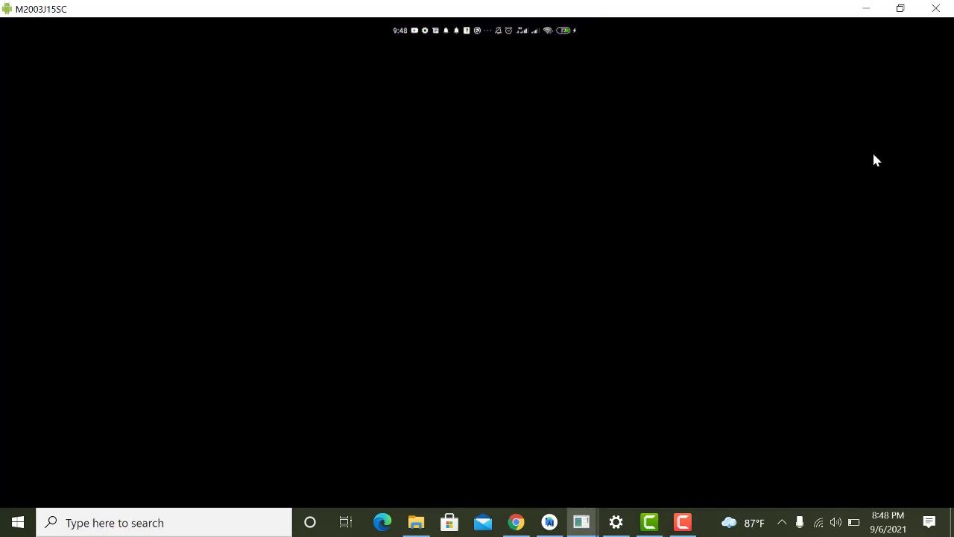
{"action": "left_click", "coordinate": [865, 8]}
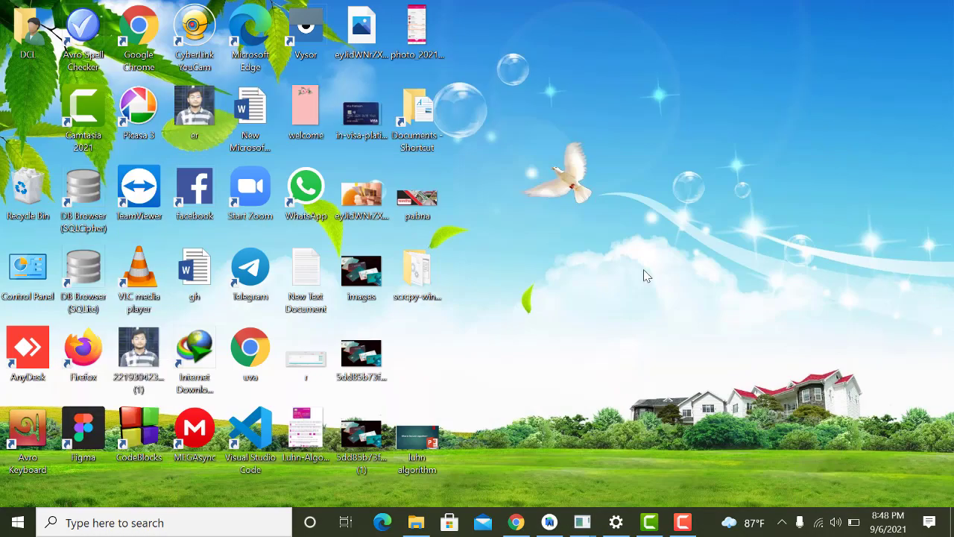
{"action": "left_click", "coordinate": [515, 524]}
{"action": "left_click", "coordinate": [568, 13]}
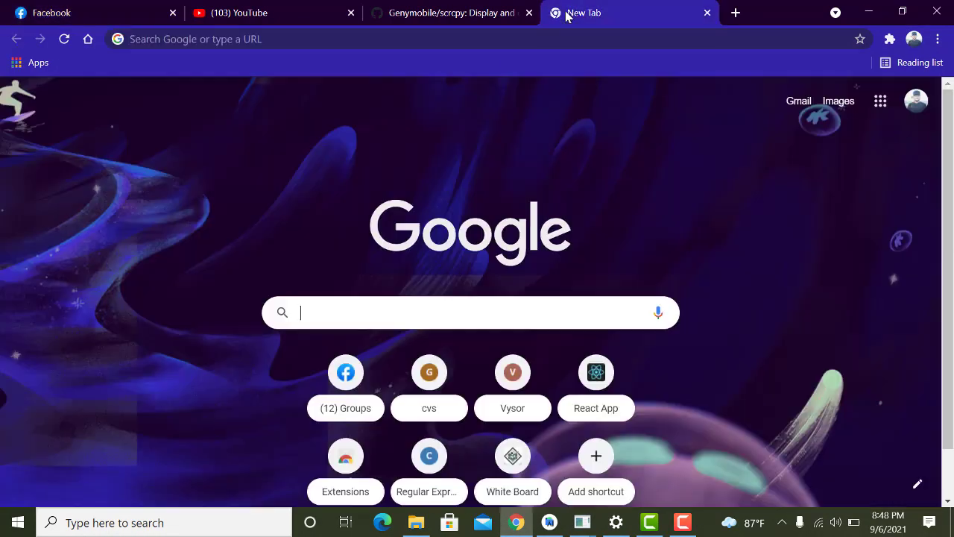
{"action": "left_click", "coordinate": [252, 39]}
{"action": "type", "text": "https://github.com/Genymobile/scrcpy"}
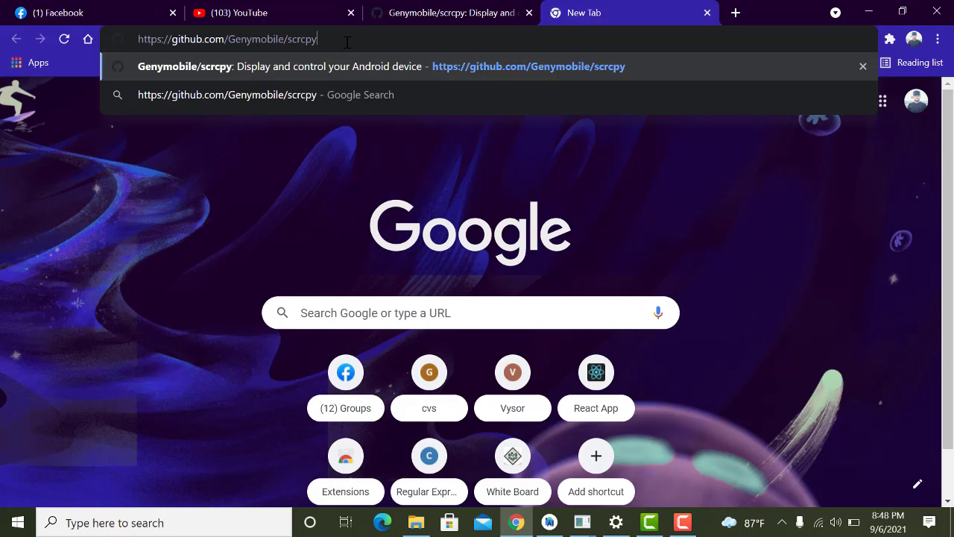
{"action": "key", "text": "Return"}
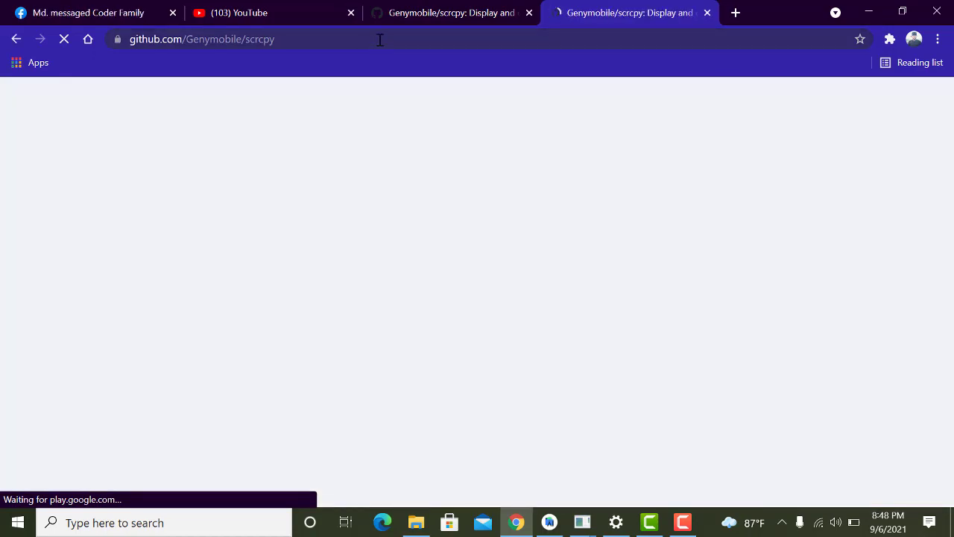
Download the Windows build of scrcpy from the README's Get the app section as scrcpy-win64-v1.18_2.zip, and minimize the browser
{"action": "scroll", "coordinate": [249, 340], "scroll_direction": "down", "scroll_amount": 5}
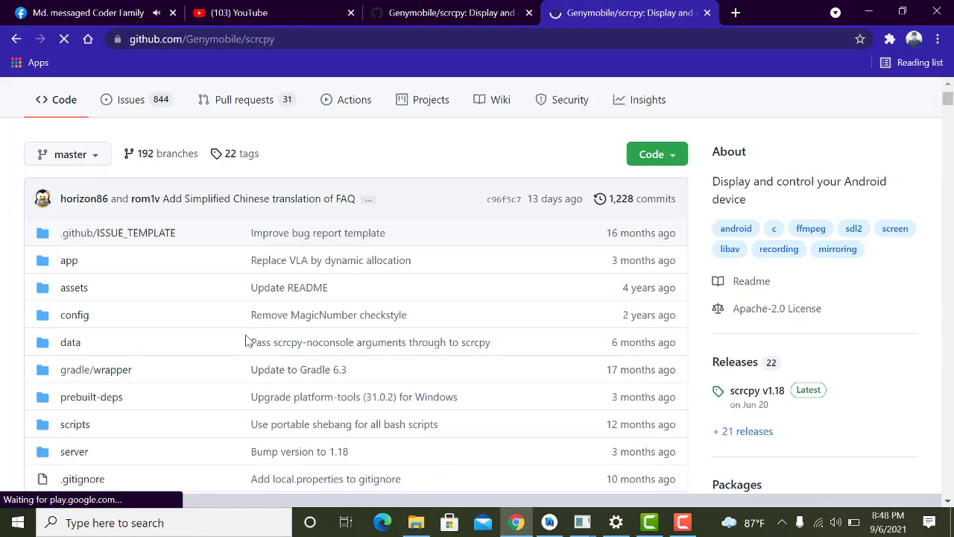
{"action": "scroll", "coordinate": [218, 347], "scroll_direction": "down", "scroll_amount": 4}
{"action": "scroll", "coordinate": [209, 345], "scroll_direction": "down", "scroll_amount": 8}
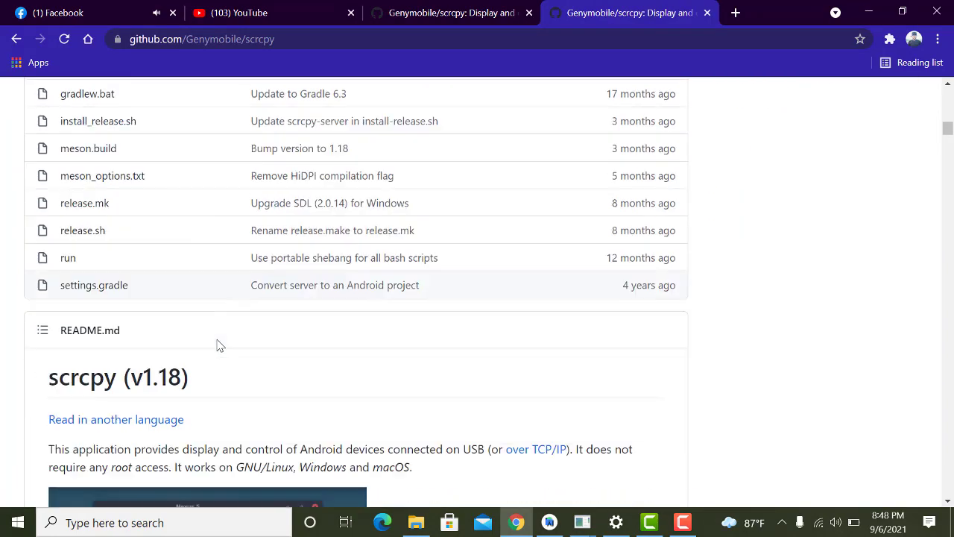
{"action": "scroll", "coordinate": [193, 341], "scroll_direction": "down", "scroll_amount": 12}
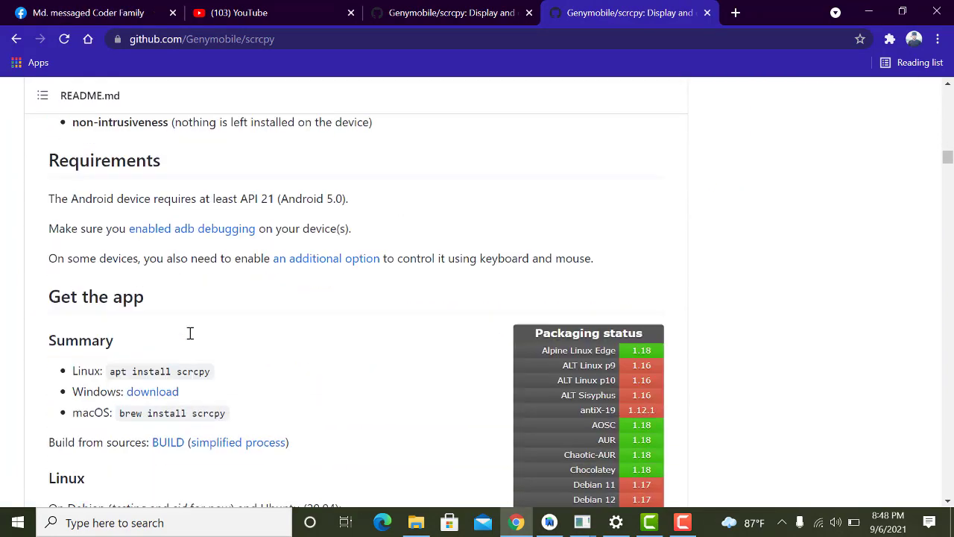
{"action": "scroll", "coordinate": [177, 348], "scroll_direction": "down", "scroll_amount": 2}
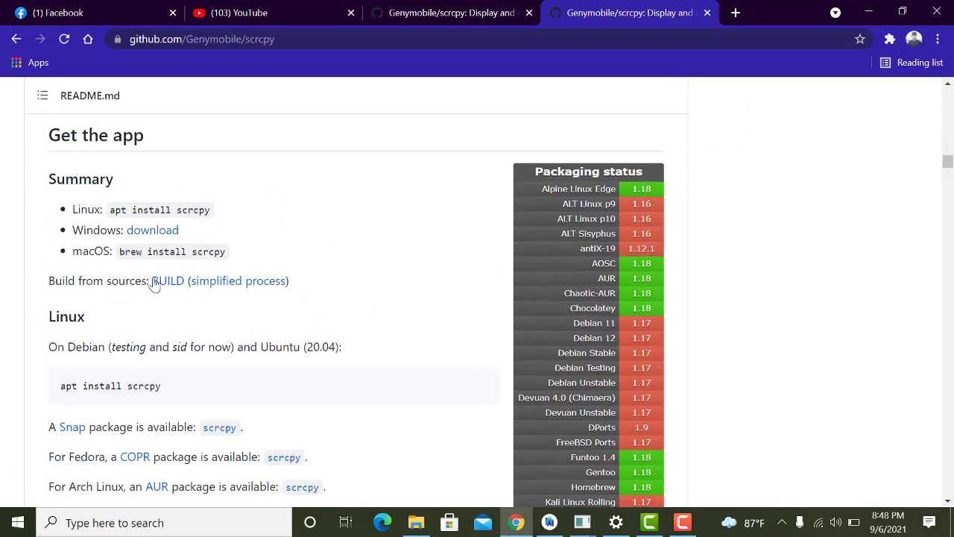
{"action": "left_click", "coordinate": [154, 231]}
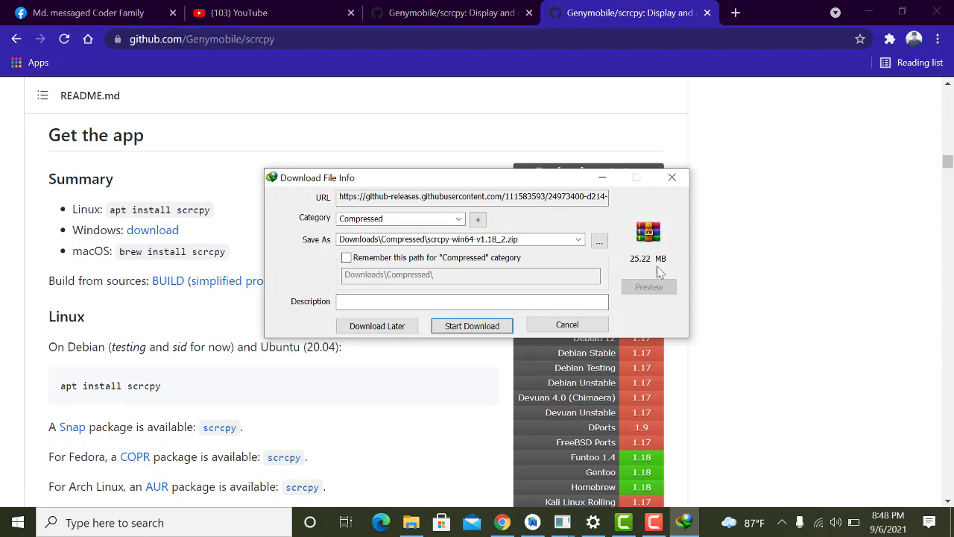
{"action": "left_click", "coordinate": [462, 327]}
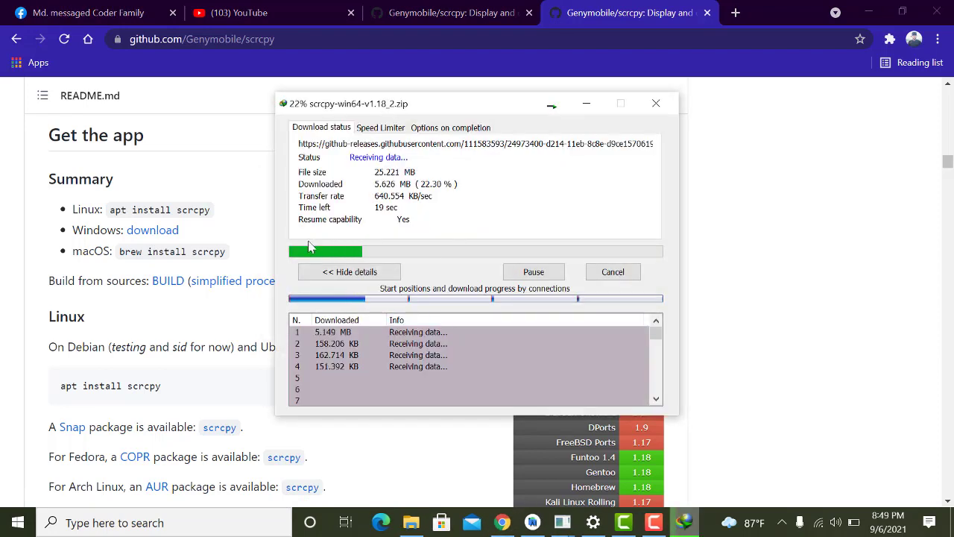
{"action": "left_click", "coordinate": [531, 277]}
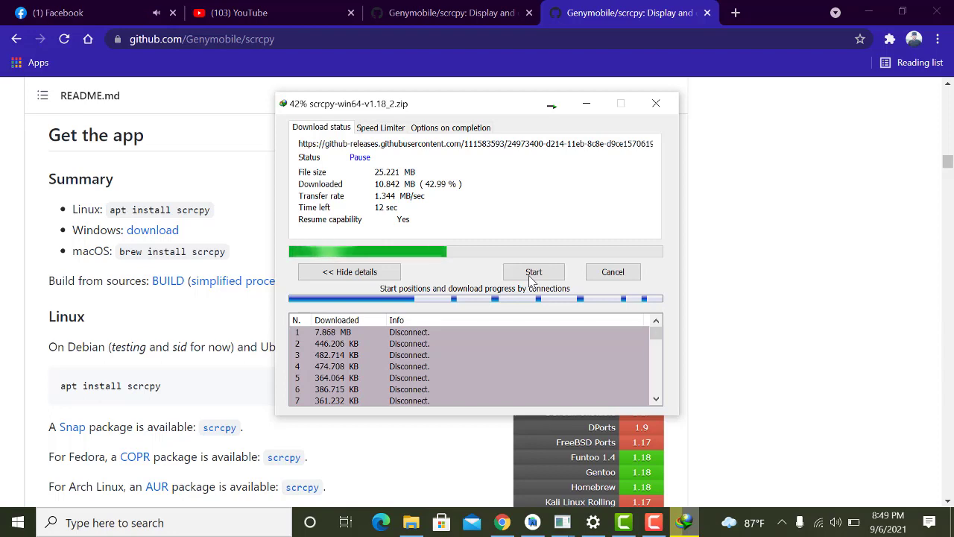
{"action": "left_click", "coordinate": [531, 274]}
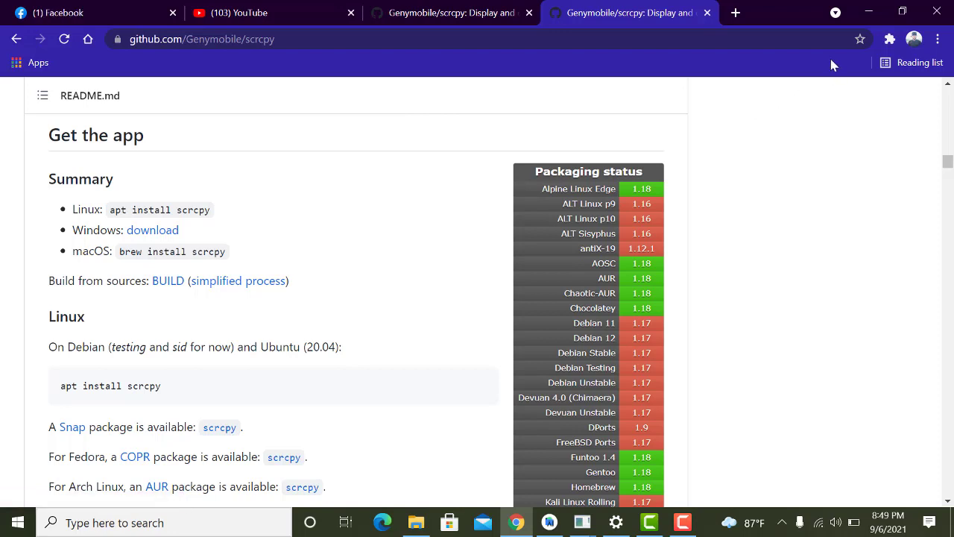
{"action": "left_click", "coordinate": [867, 15]}
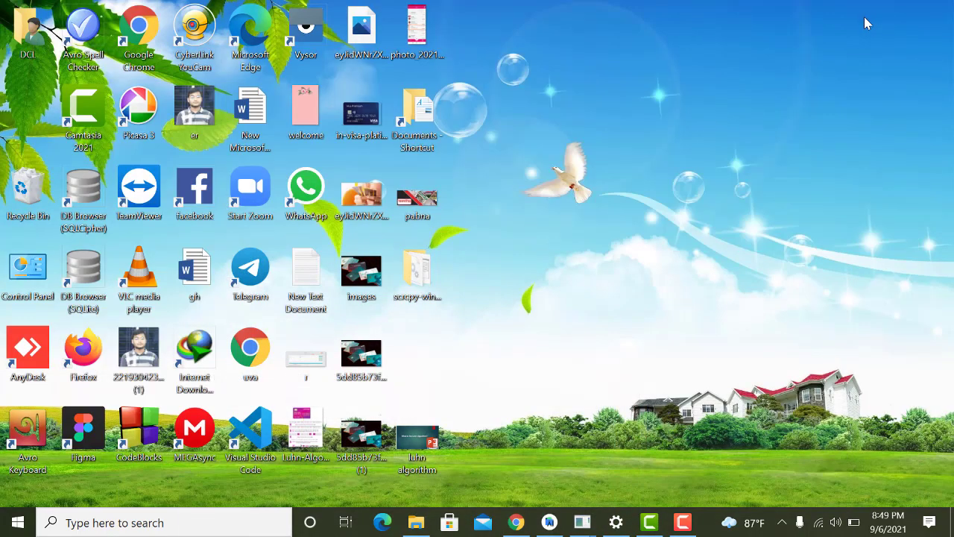
{"action": "left_click_drag", "start_coordinate": [408, 105], "coordinate": [442, 87]}
{"action": "left_click", "coordinate": [465, 94]}
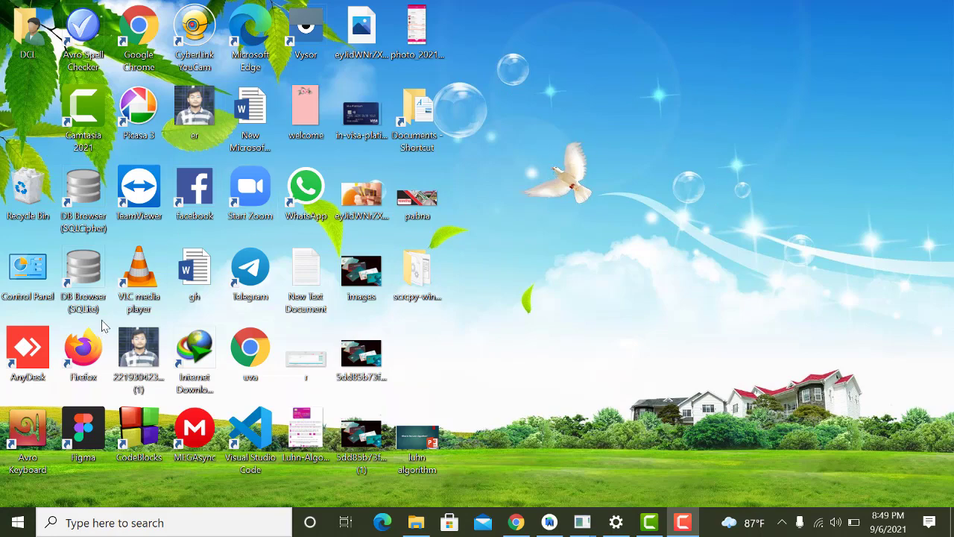
Switch to File Explorer and open the Compressed folder inside Downloads
{"action": "left_click", "coordinate": [416, 522]}
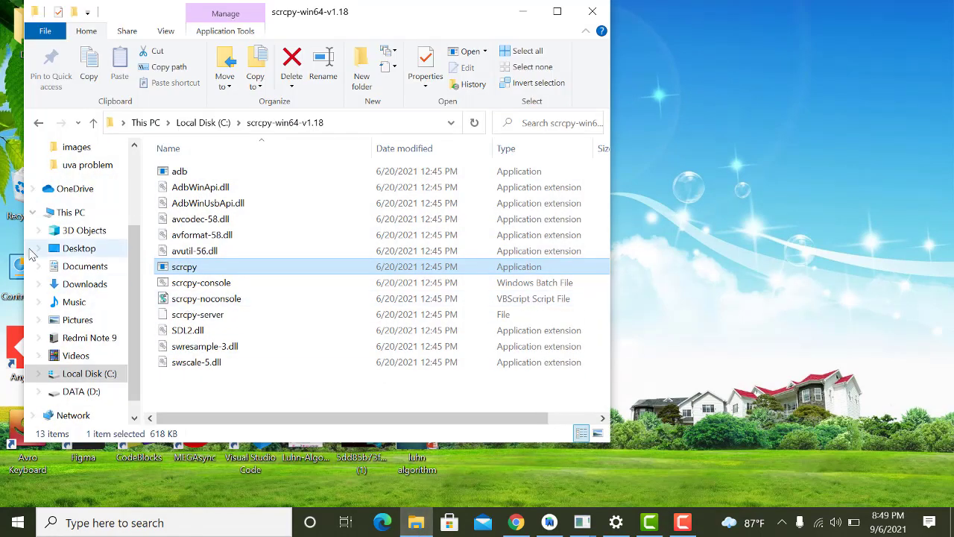
{"action": "left_click", "coordinate": [38, 123]}
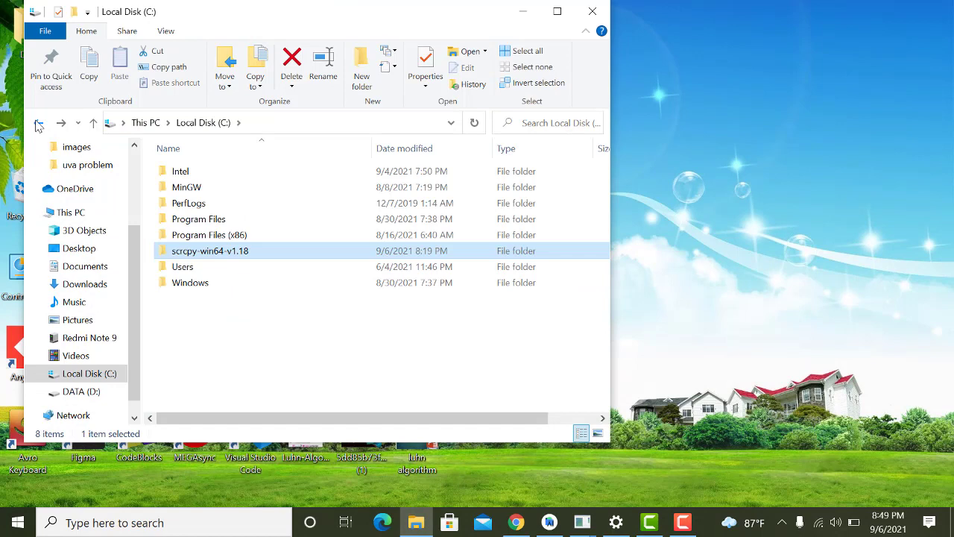
{"action": "left_click", "coordinate": [38, 123]}
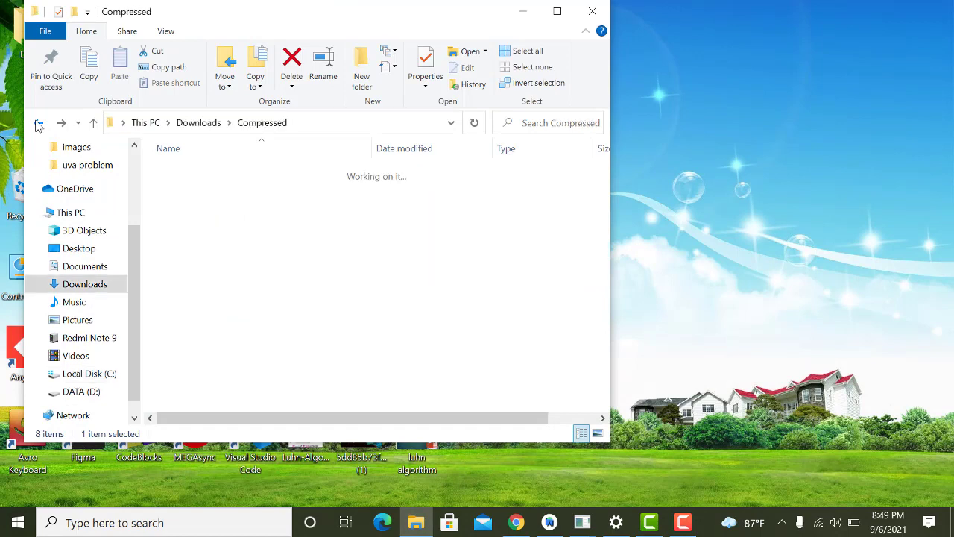
{"action": "left_click", "coordinate": [94, 285]}
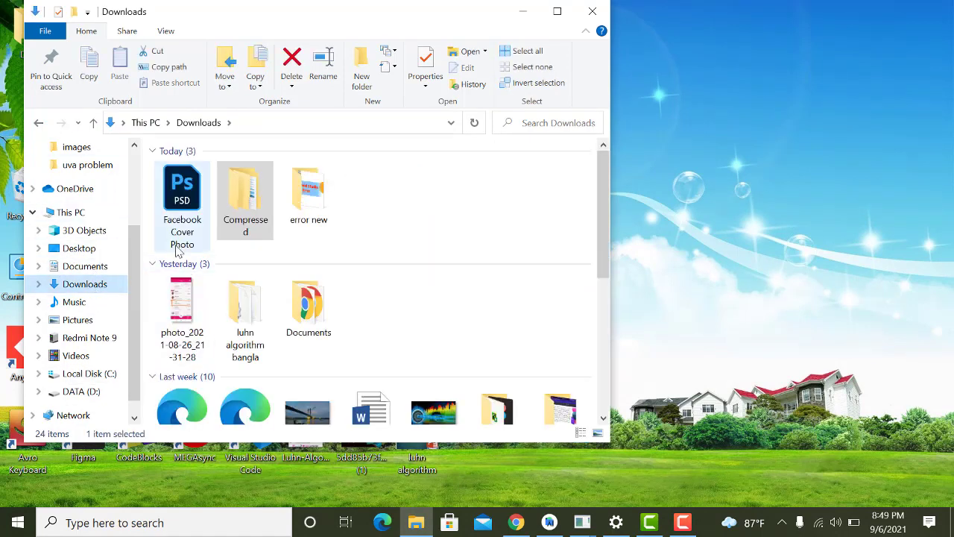
{"action": "double_click", "coordinate": [249, 215]}
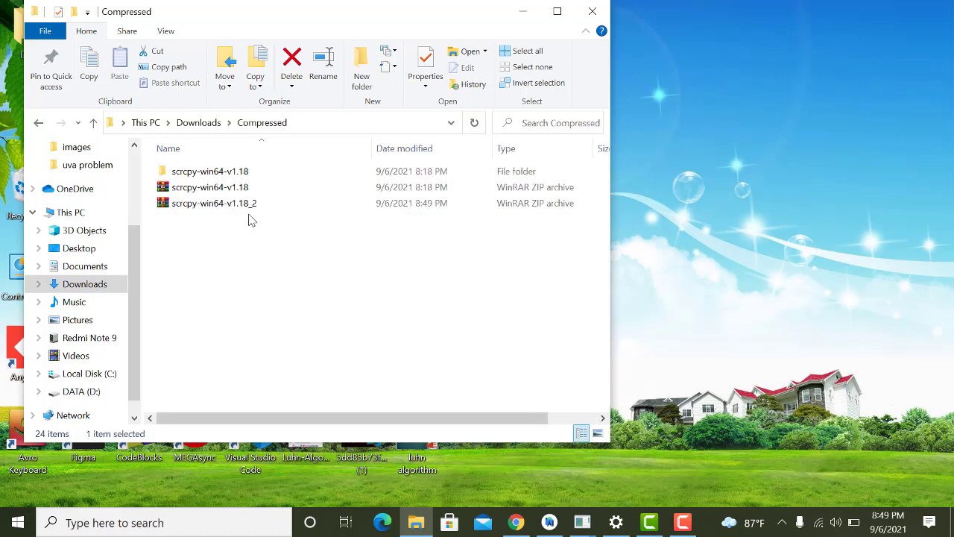
Try to extract the scrcpy-win64-v1.18 archive into the scrcpy-win64-v1.18 folder within Compressed, asking before each file is overwritten
{"action": "left_click", "coordinate": [231, 193]}
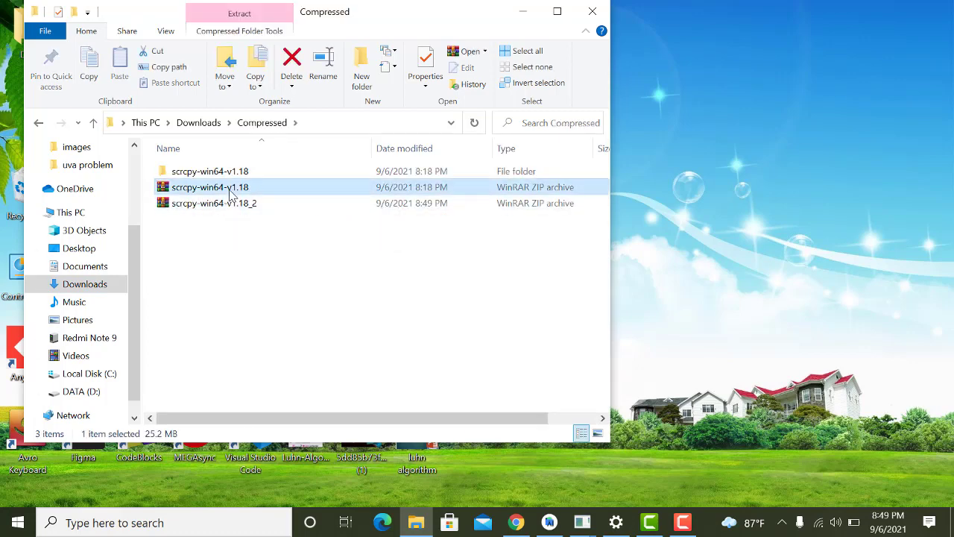
{"action": "right_click", "coordinate": [231, 193]}
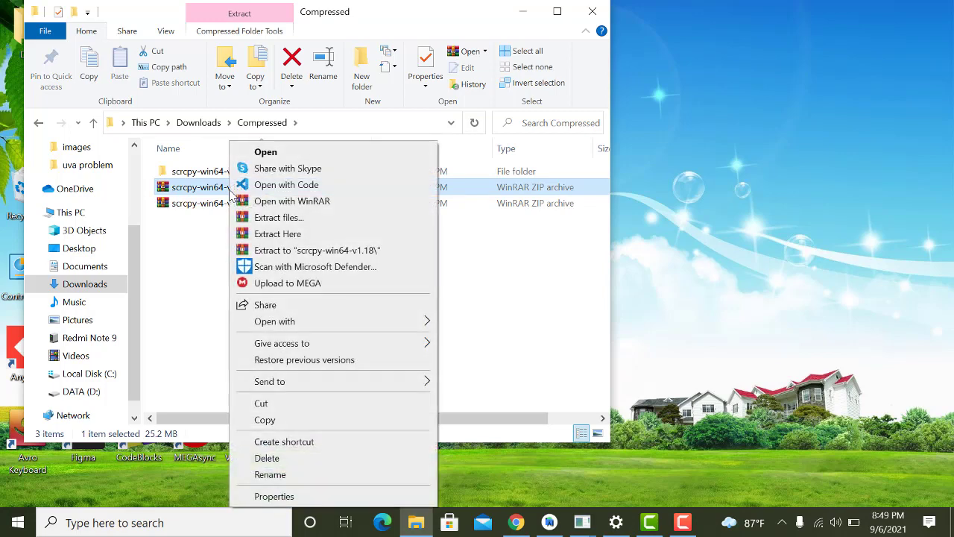
{"action": "left_click", "coordinate": [299, 221]}
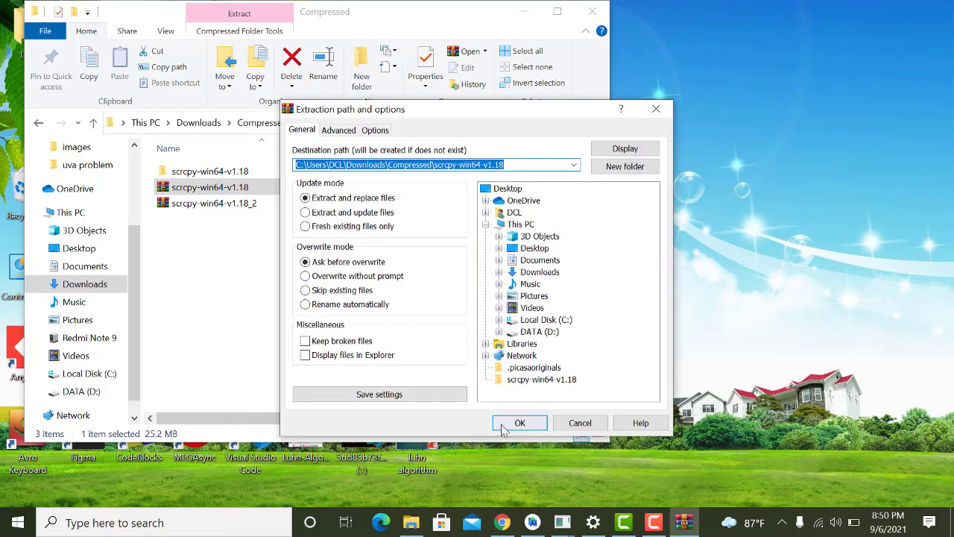
{"action": "left_click", "coordinate": [502, 425]}
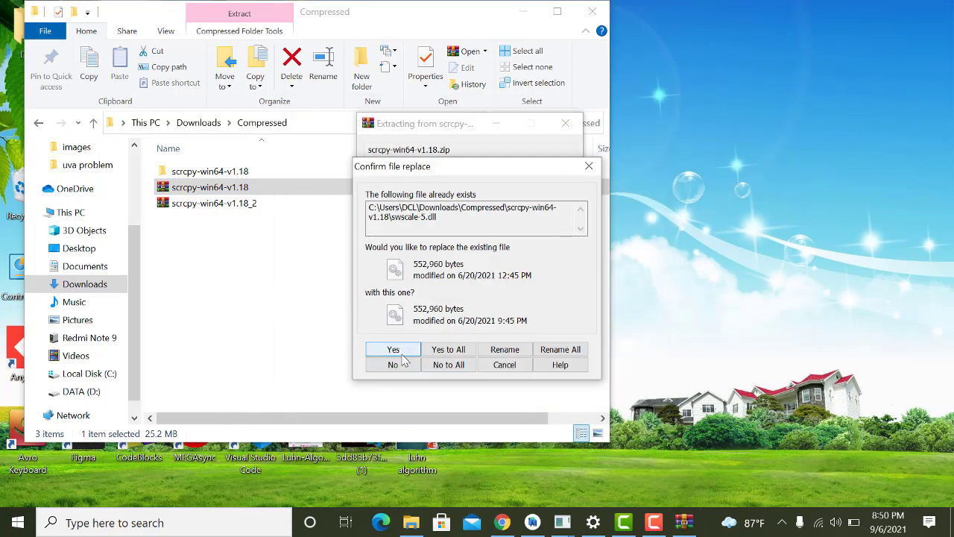
{"action": "left_click", "coordinate": [403, 355]}
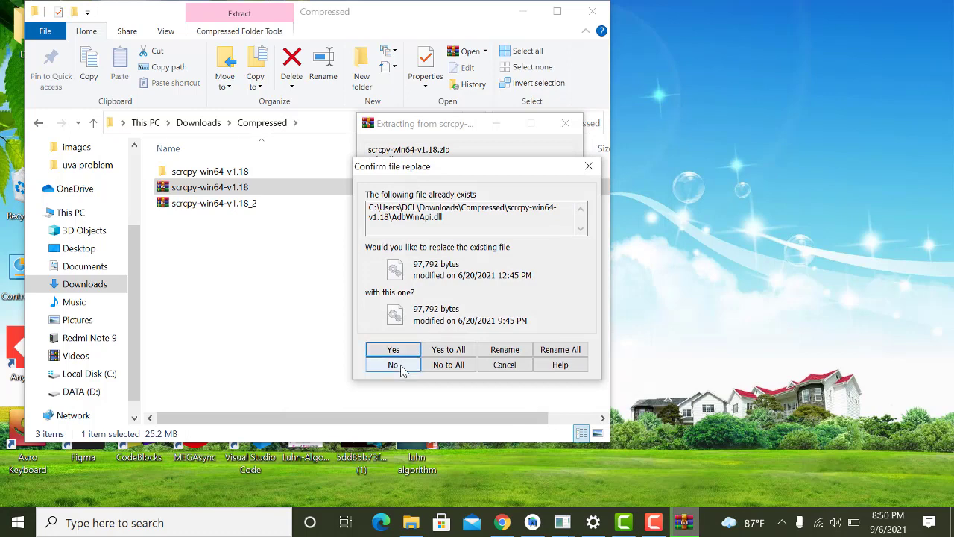
{"action": "left_click", "coordinate": [401, 366]}
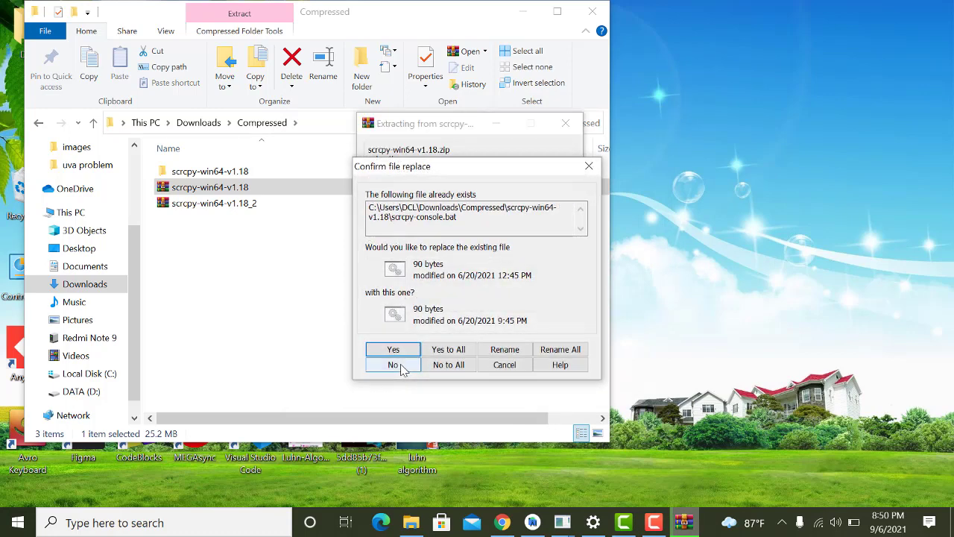
{"action": "left_click", "coordinate": [590, 167]}
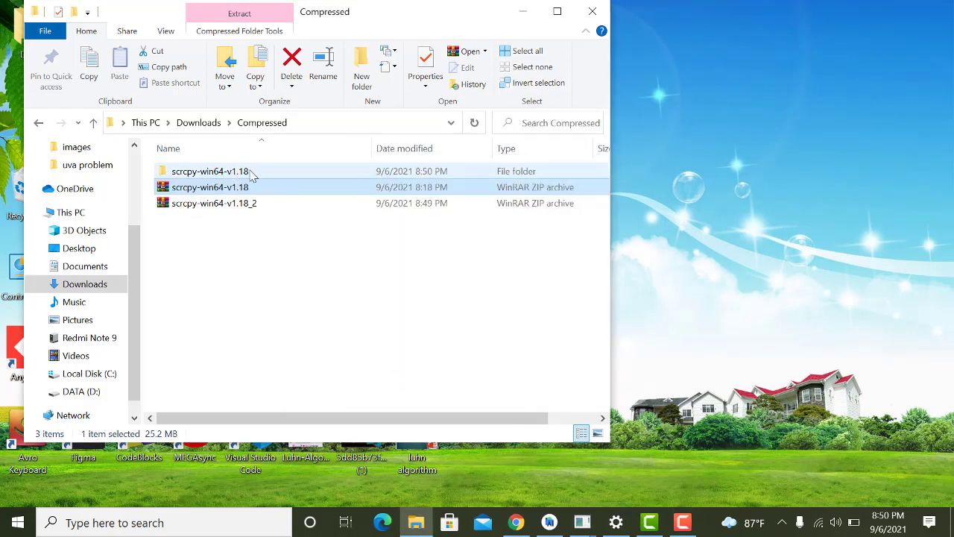
{"action": "left_click", "coordinate": [287, 237]}
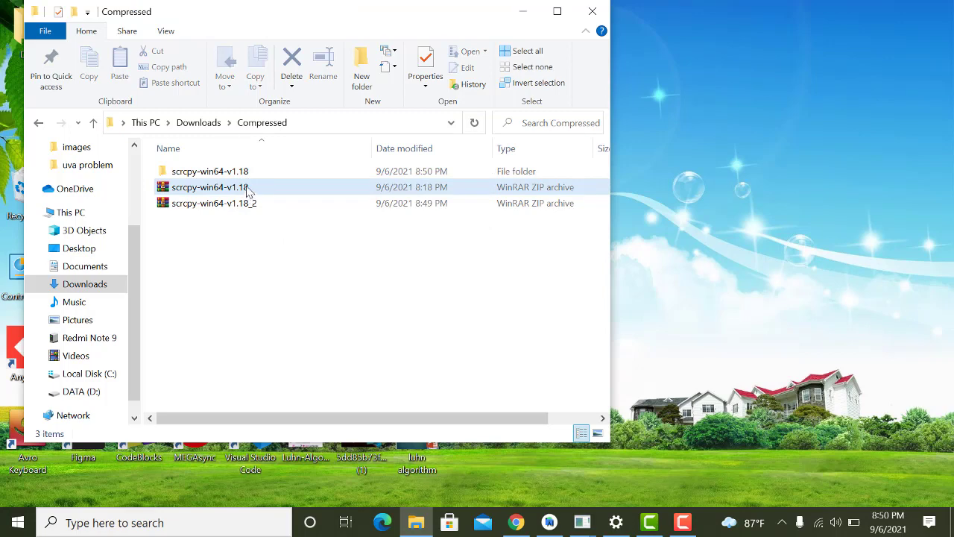
{"action": "right_click", "coordinate": [248, 191]}
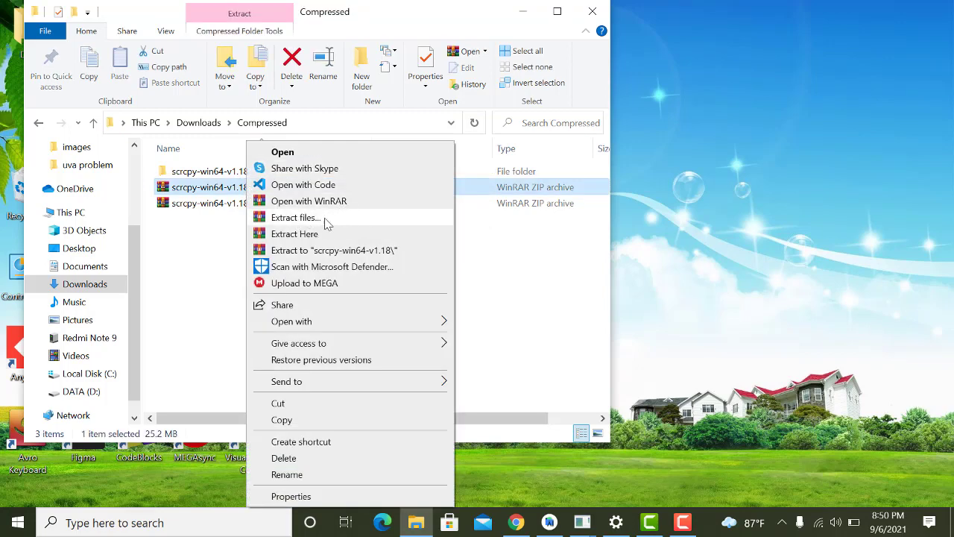
{"action": "left_click", "coordinate": [498, 267]}
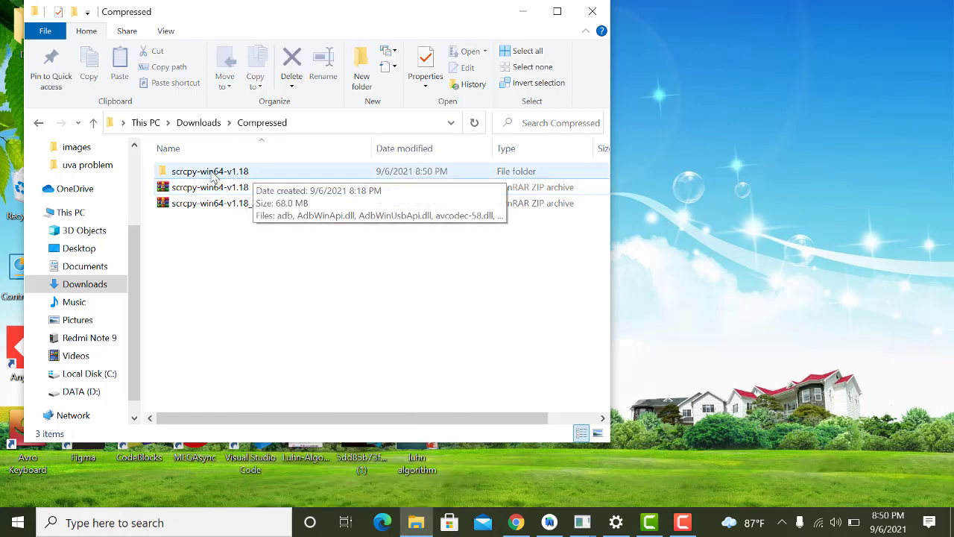
Look at the files inside the extracted scrcpy-win64-v1.18 folder, and return to the Compressed folder
{"action": "left_click", "coordinate": [272, 173]}
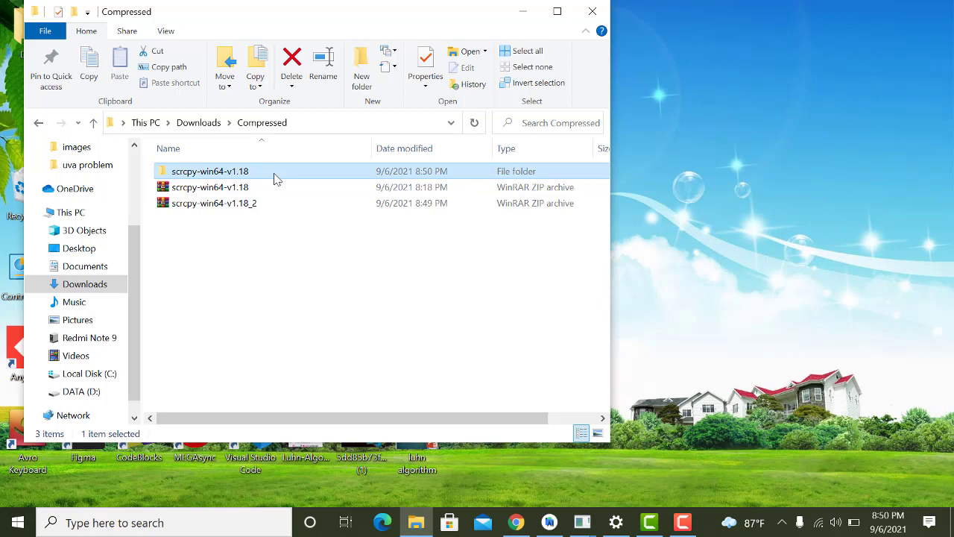
{"action": "double_click", "coordinate": [274, 178]}
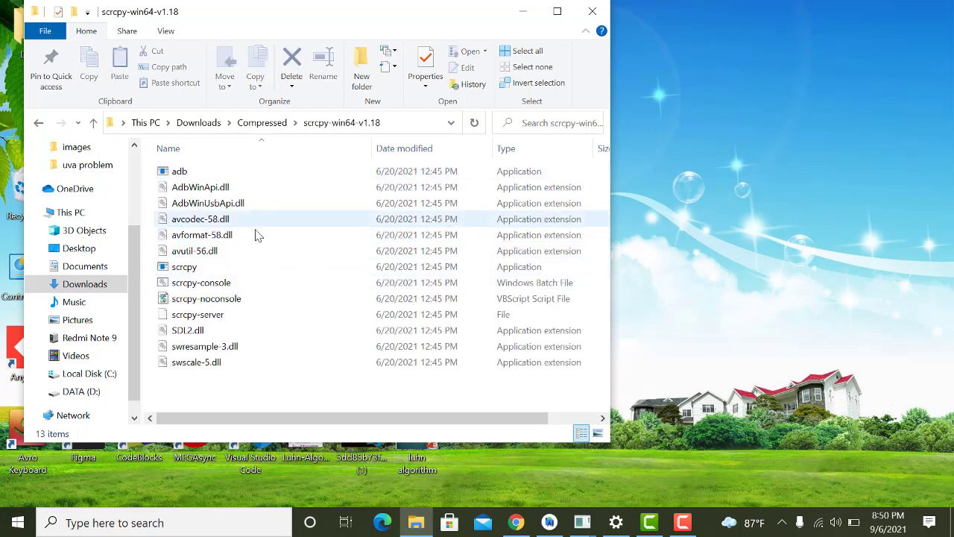
{"action": "left_click", "coordinate": [39, 122]}
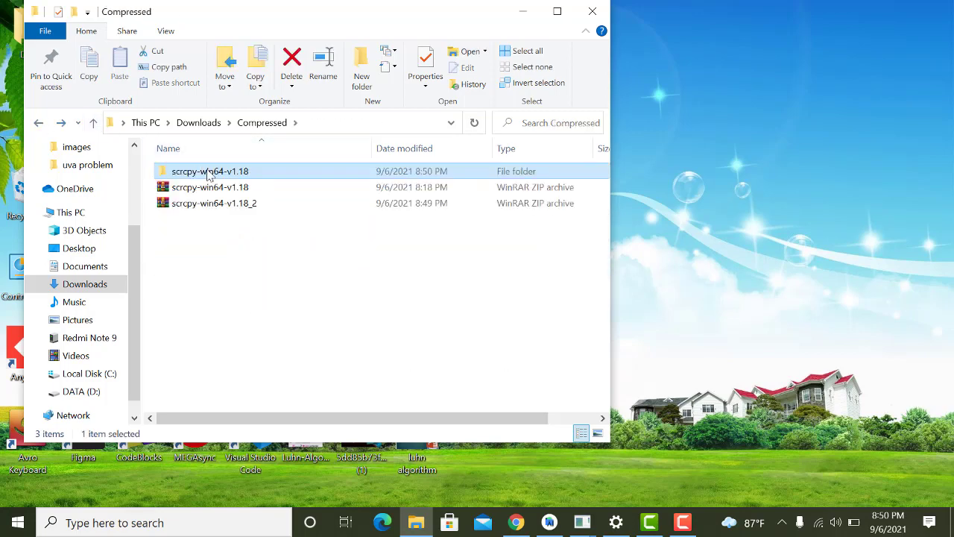
Try to copy the scrcpy-win64-v1.18 folder from Compressed to Local Disk (C:), replacing the files in the destination
{"action": "left_click", "coordinate": [244, 173]}
{"action": "left_click", "coordinate": [309, 173]}
{"action": "right_click", "coordinate": [309, 173]}
{"action": "left_click", "coordinate": [381, 422]}
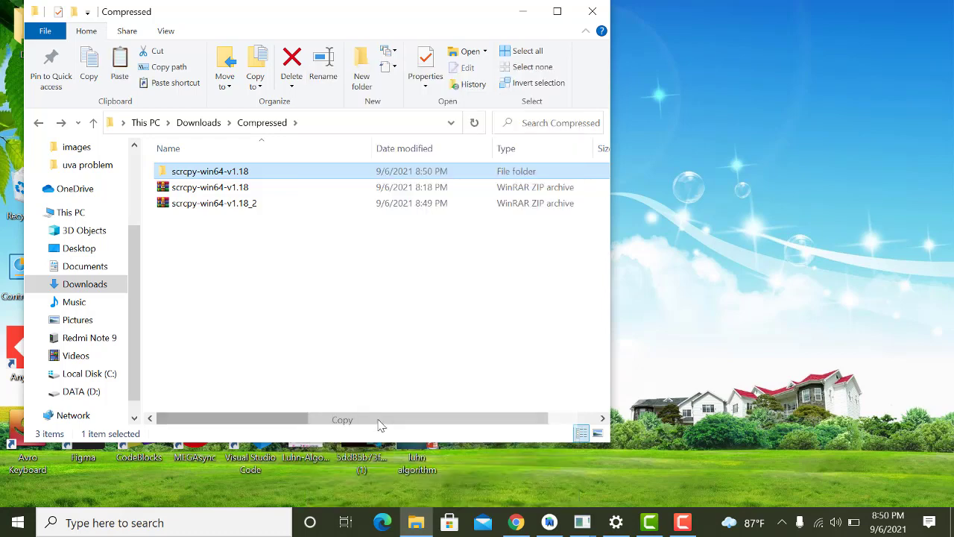
{"action": "left_click", "coordinate": [323, 334]}
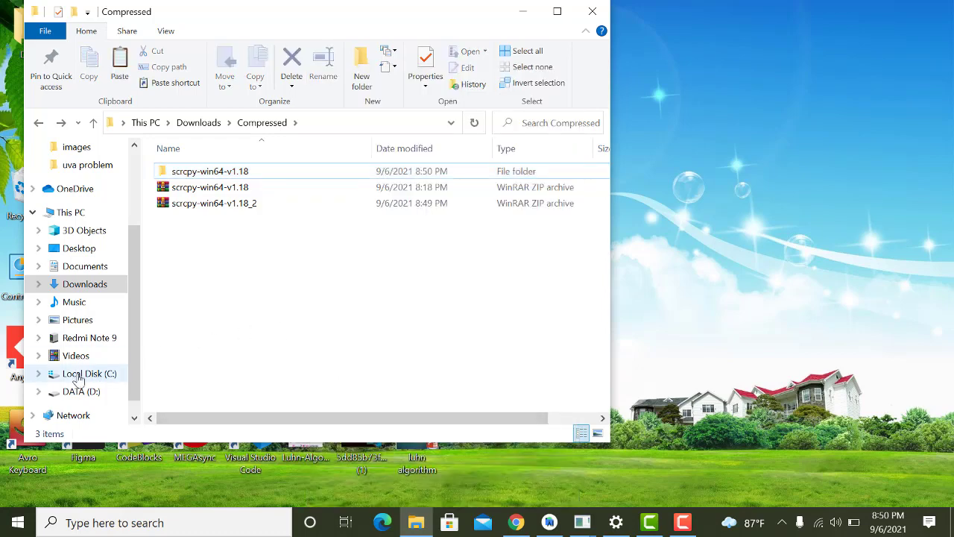
{"action": "left_click", "coordinate": [98, 378]}
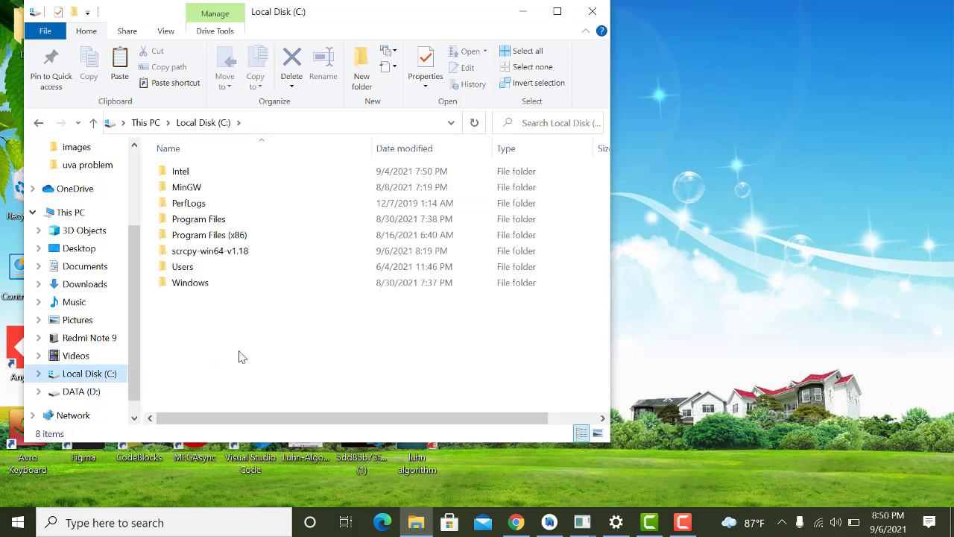
{"action": "right_click", "coordinate": [271, 350]}
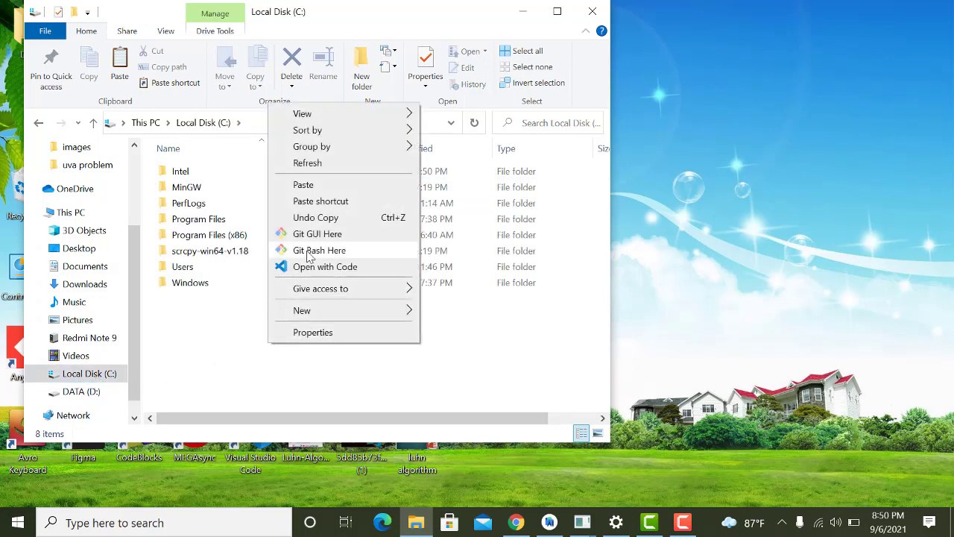
{"action": "left_click", "coordinate": [302, 185]}
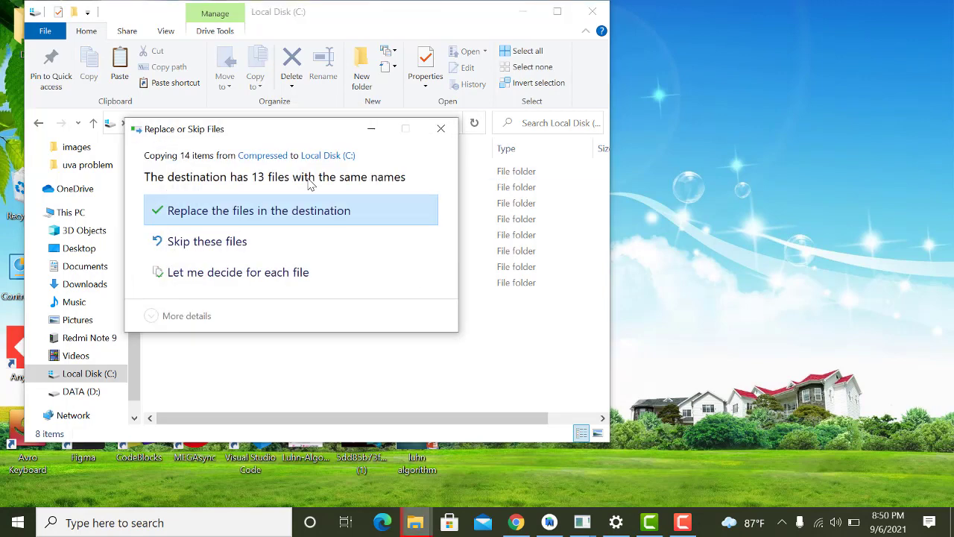
{"action": "left_click", "coordinate": [336, 212]}
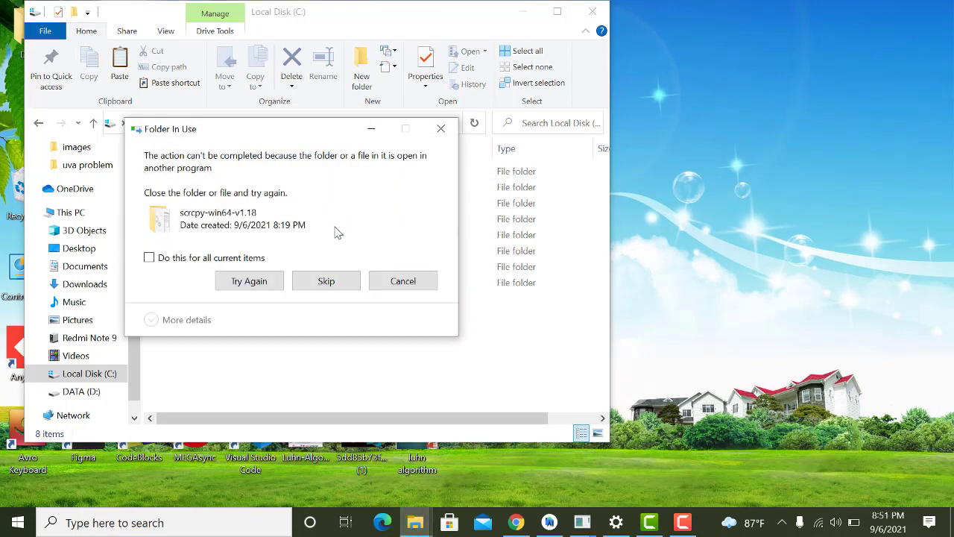
{"action": "left_click", "coordinate": [393, 279]}
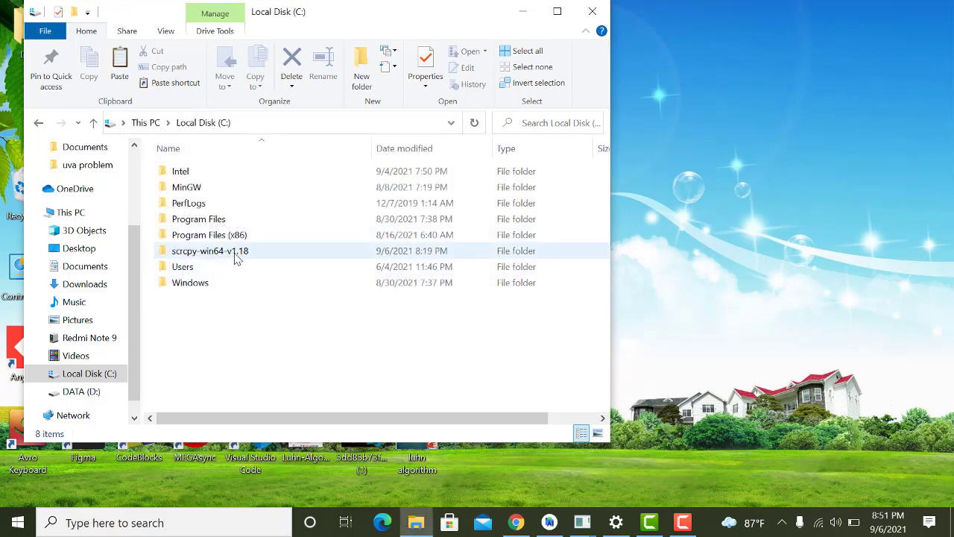
Bring up the mirrored phone window, try it at restored and maximized sizes, and close it
{"action": "mouse_move", "coordinate": [275, 257]}
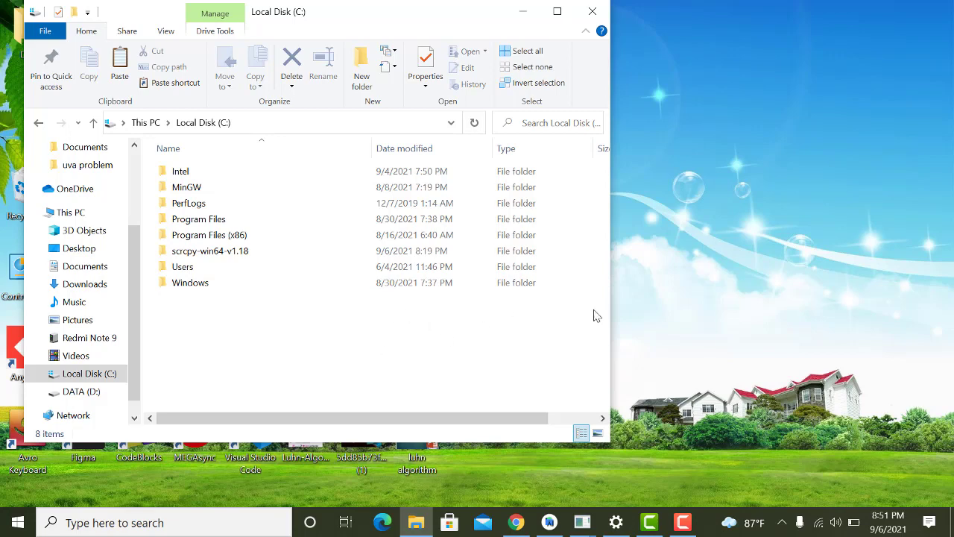
{"action": "mouse_move", "coordinate": [582, 523]}
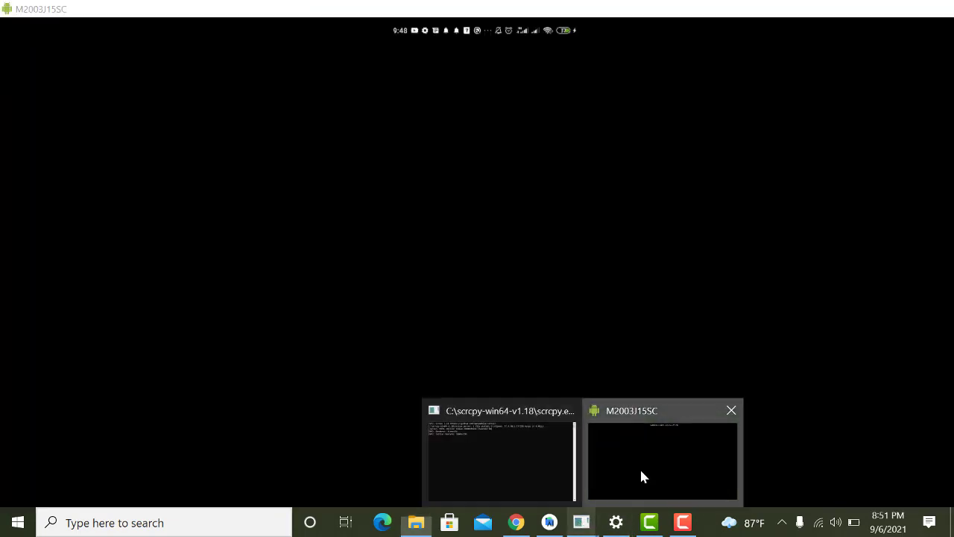
{"action": "left_click", "coordinate": [639, 468]}
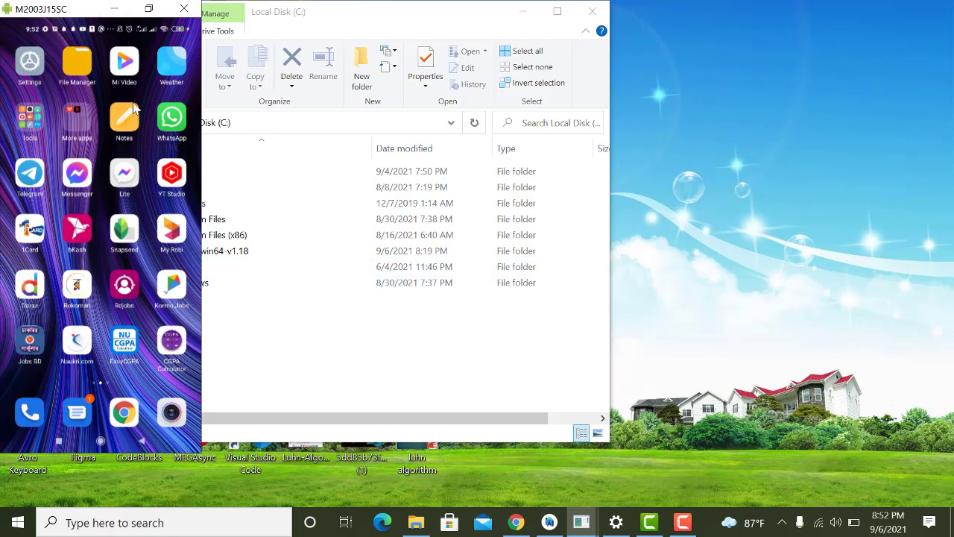
{"action": "double_click", "coordinate": [36, 7]}
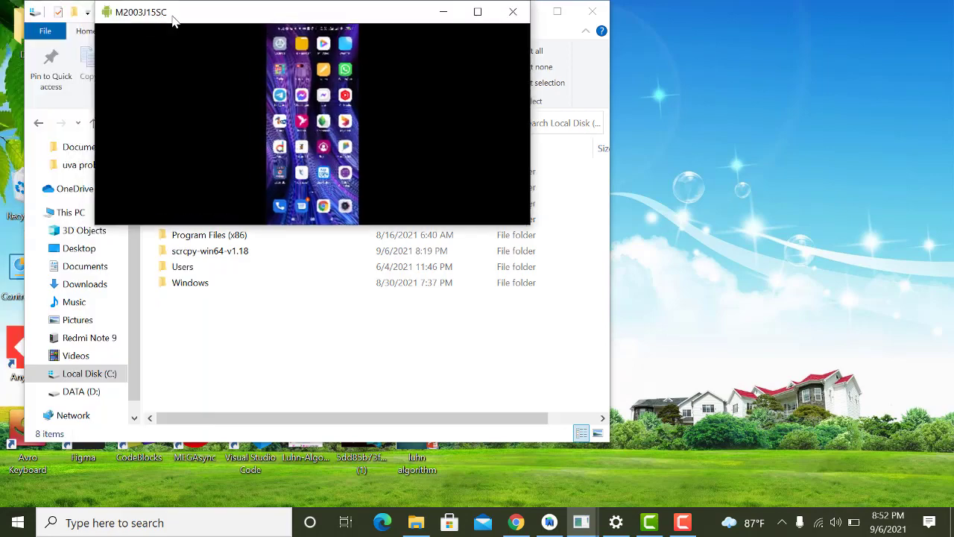
{"action": "left_click", "coordinate": [477, 12]}
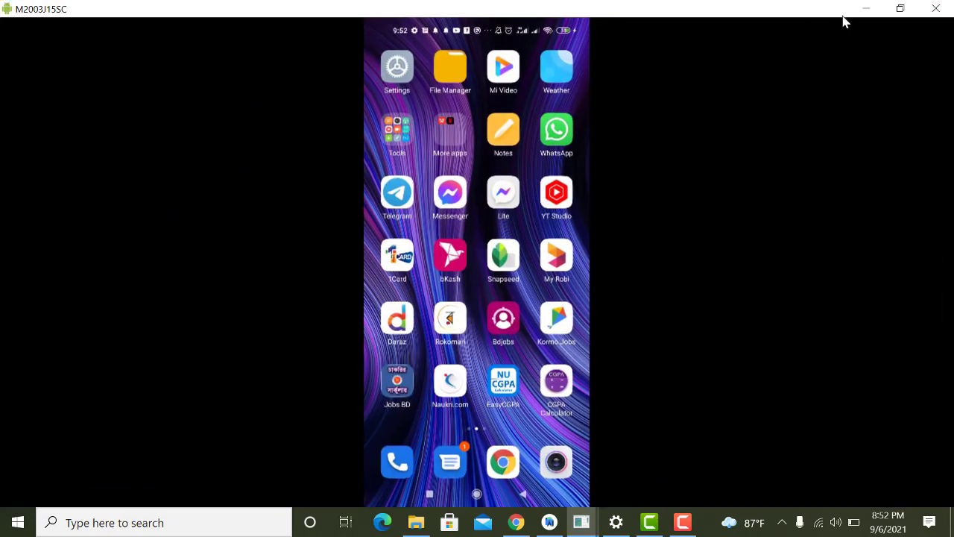
{"action": "left_click", "coordinate": [893, 9]}
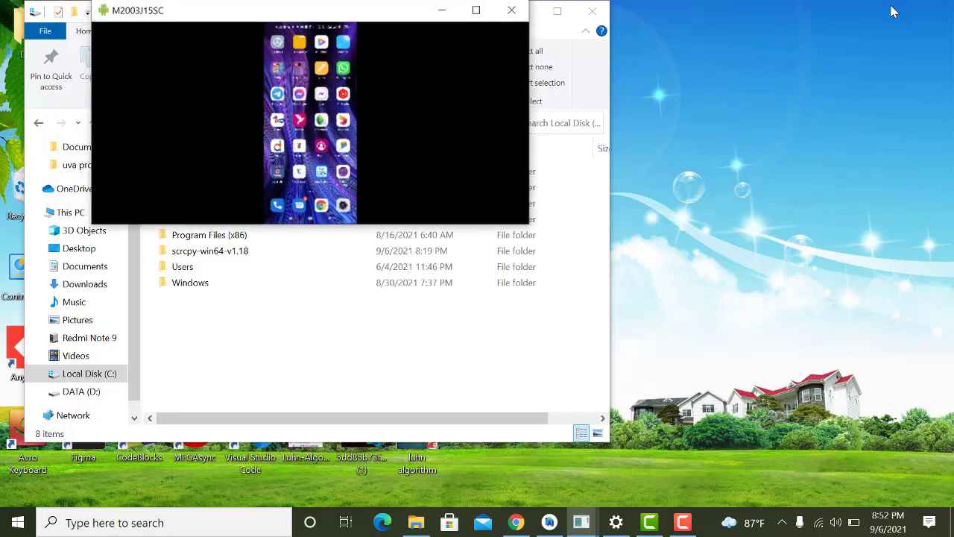
{"action": "left_click_drag", "start_coordinate": [96, 49], "coordinate": [429, 51]}
{"action": "left_click", "coordinate": [513, 12]}
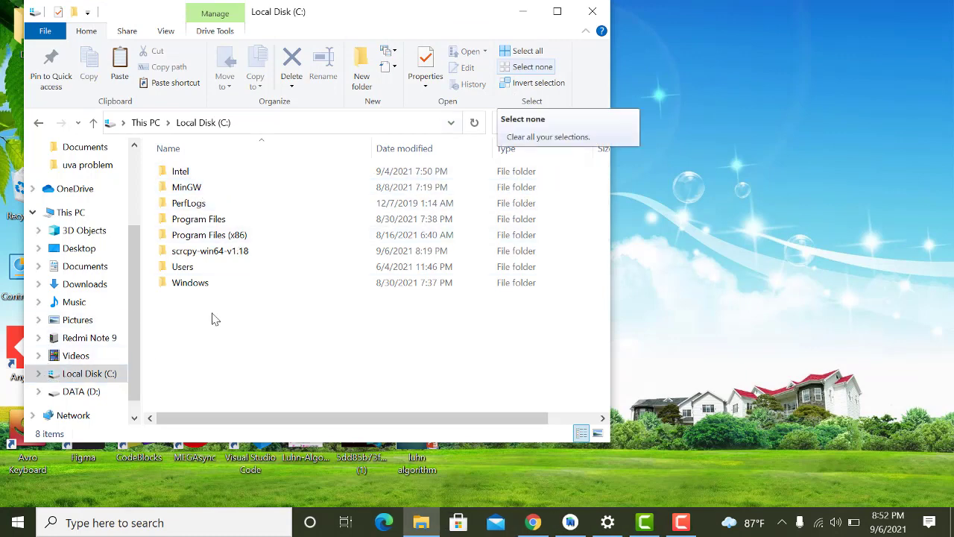
Run scrcpy as administrator from C:\scrcpy-win64-v1.18, leaving its console minimized and the mirrored phone window moved aside
{"action": "double_click", "coordinate": [219, 254]}
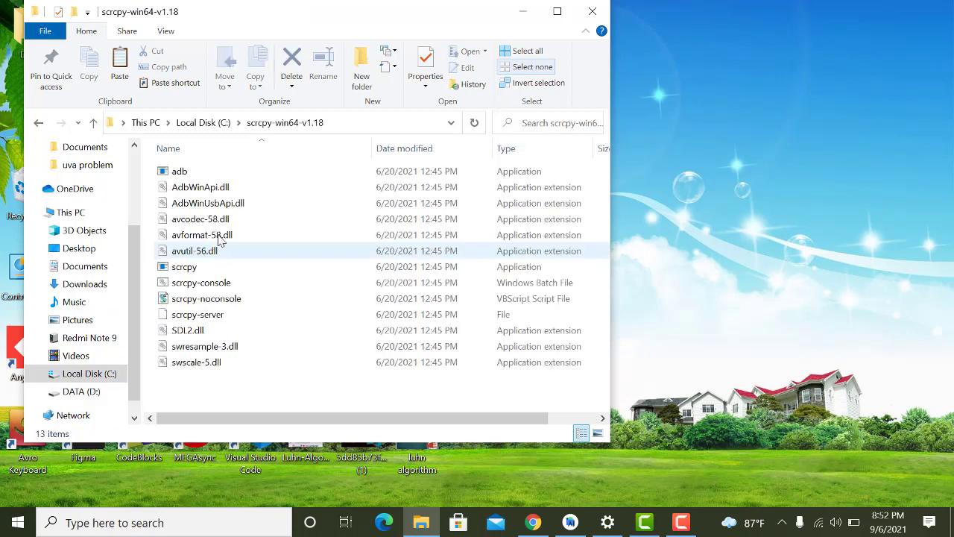
{"action": "left_click", "coordinate": [227, 270]}
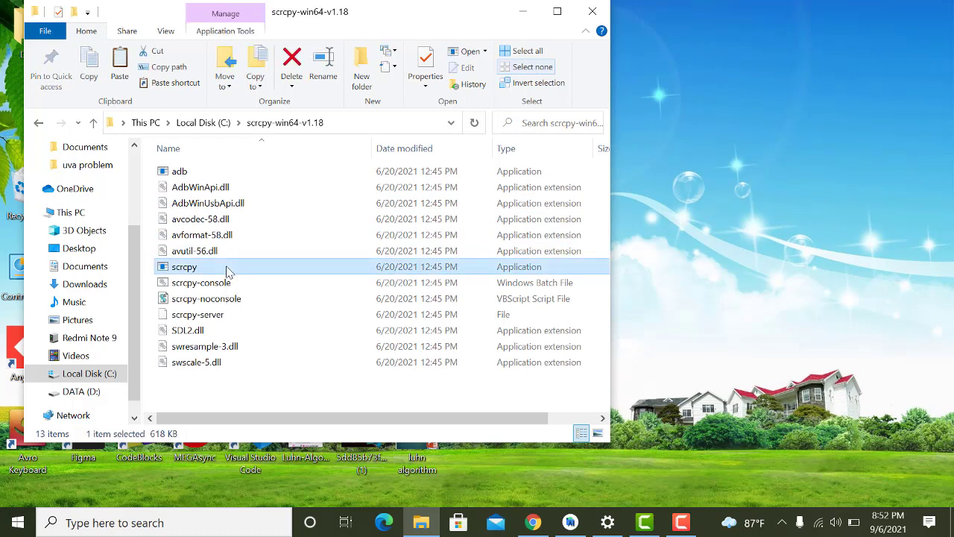
{"action": "right_click", "coordinate": [227, 271]}
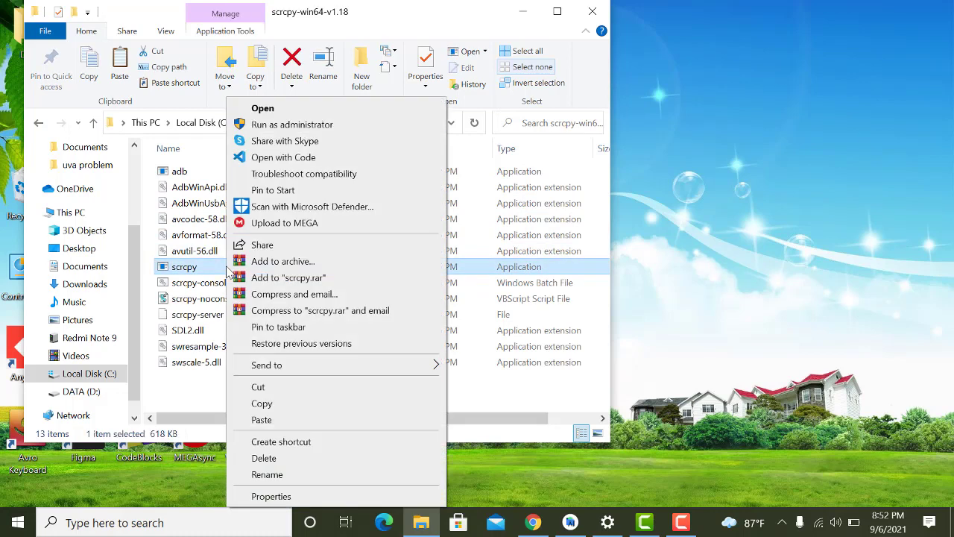
{"action": "left_click", "coordinate": [287, 127]}
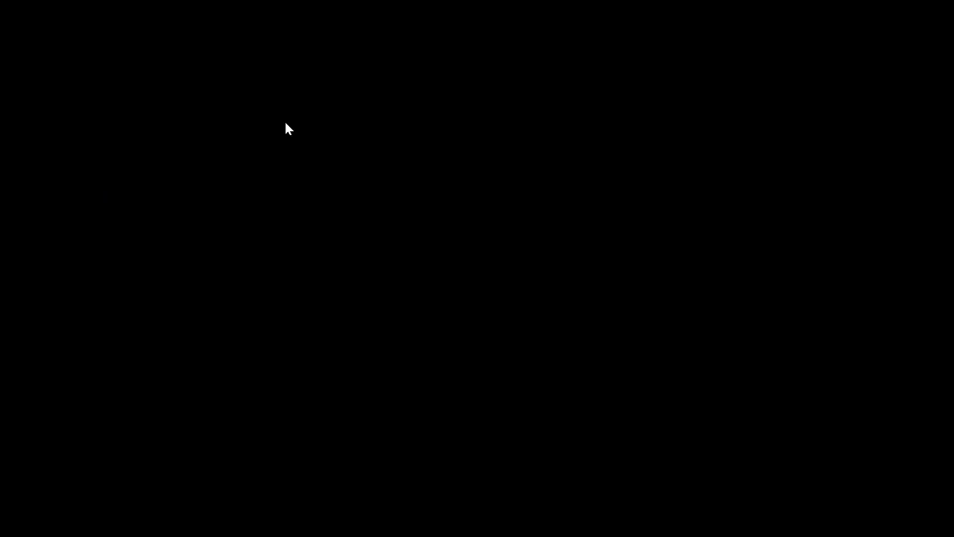
{"action": "left_click", "coordinate": [400, 362]}
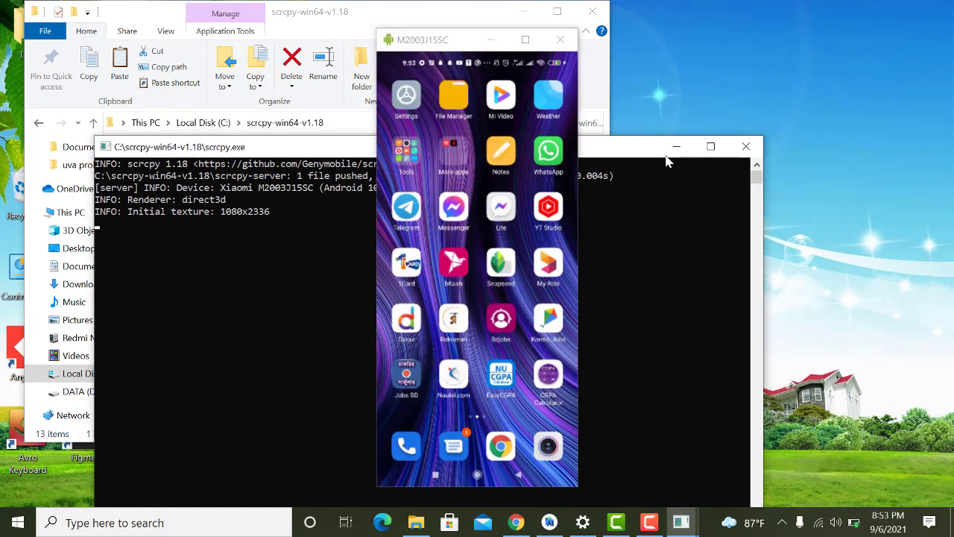
{"action": "left_click", "coordinate": [675, 147]}
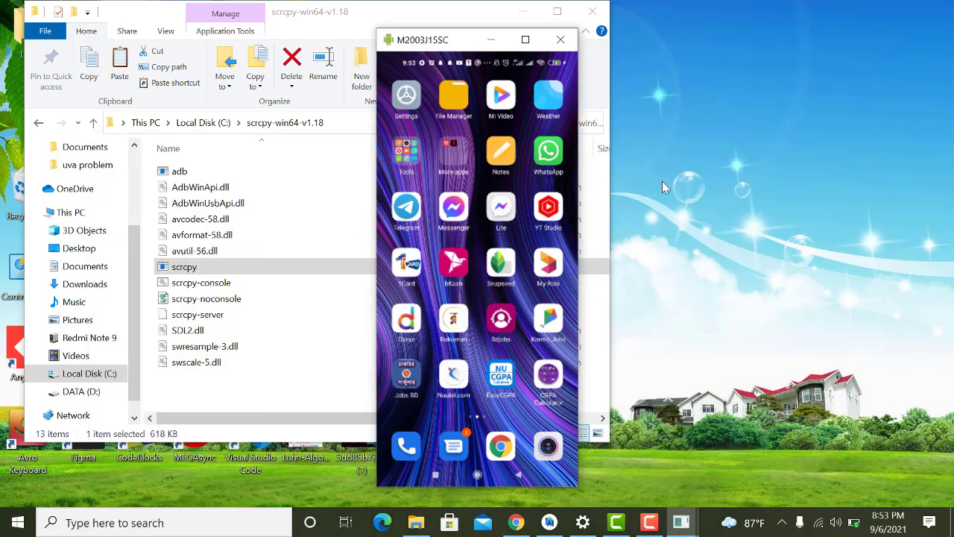
{"action": "left_click_drag", "start_coordinate": [451, 46], "coordinate": [283, 29]}
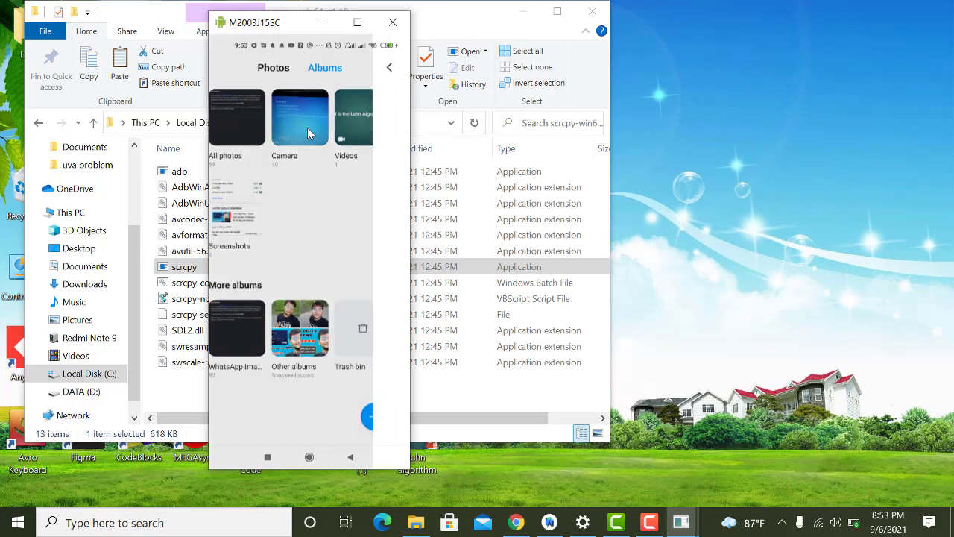
Open the UVa Problem No:11743 picture from the sdcard album in the mirrored phone's gallery
{"action": "left_click", "coordinate": [310, 132]}
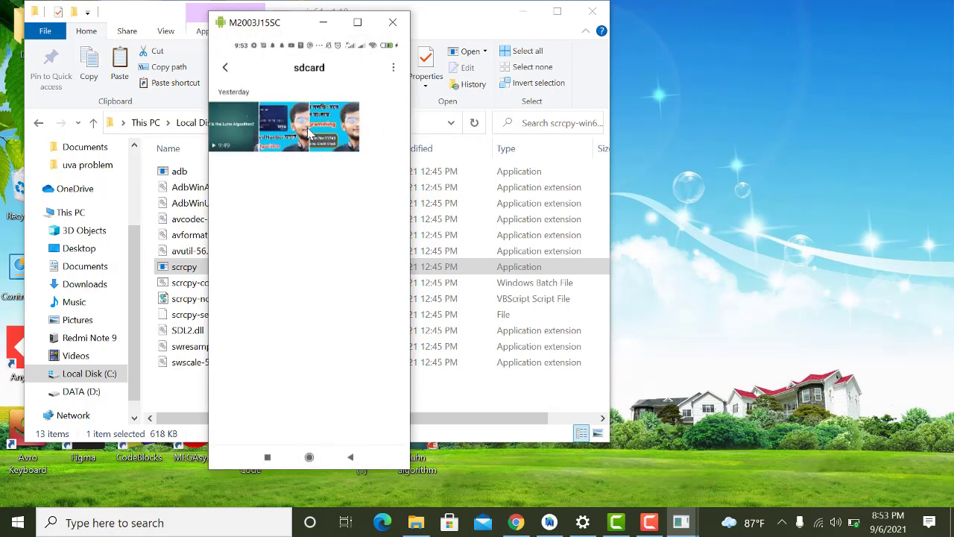
{"action": "left_click", "coordinate": [310, 133]}
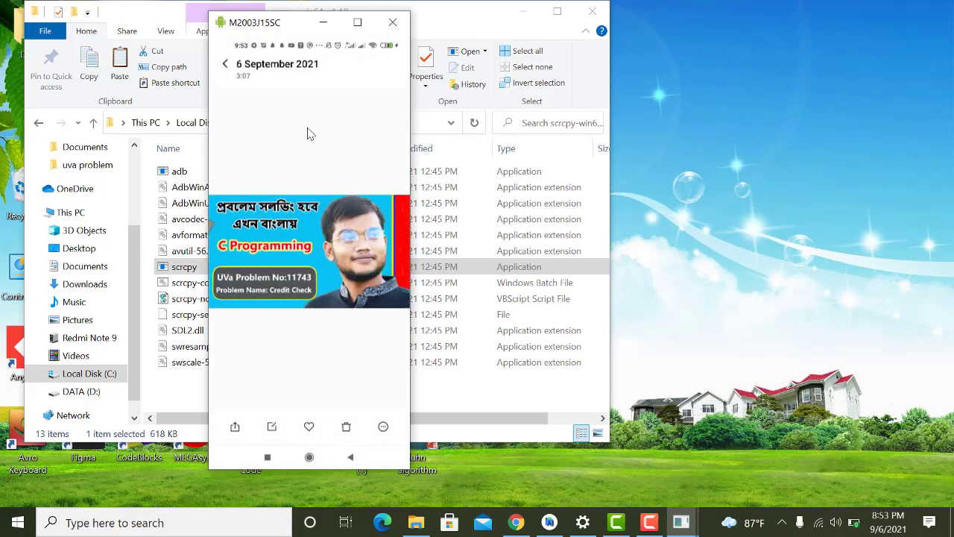